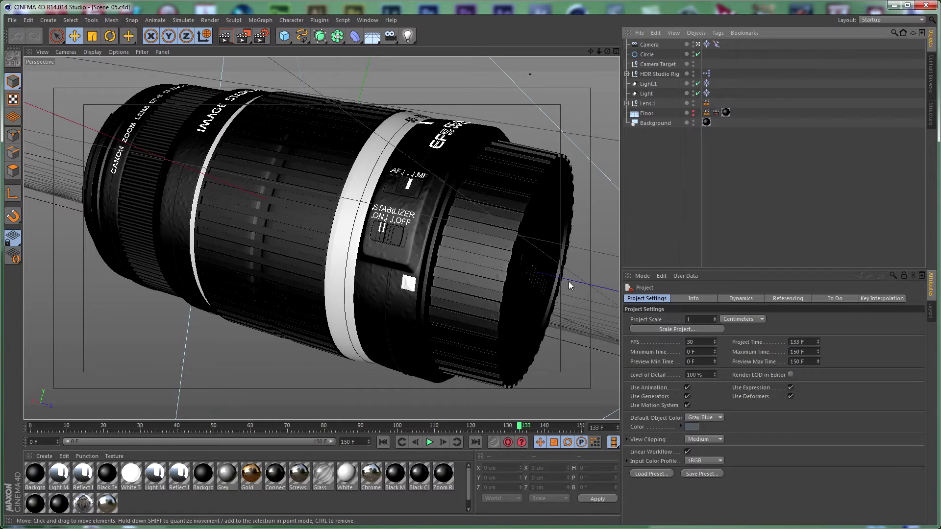
# Set the Camera Target null's Y position to -40 cm.
pyautogui.moveTo(522, 428)
pyautogui.mouseDown()
pyautogui.moveTo(254, 430)
pyautogui.moveTo(503, 427)
pyautogui.mouseUp()
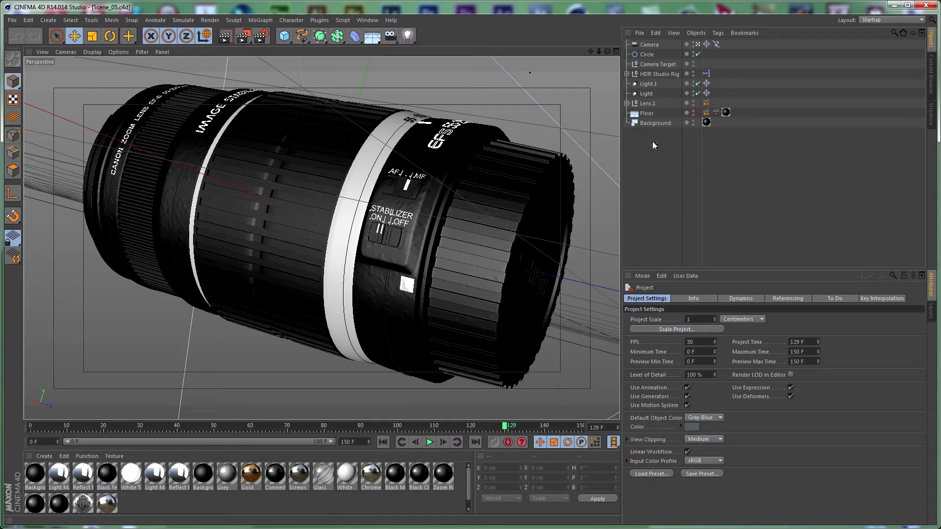
pyautogui.click(659, 63)
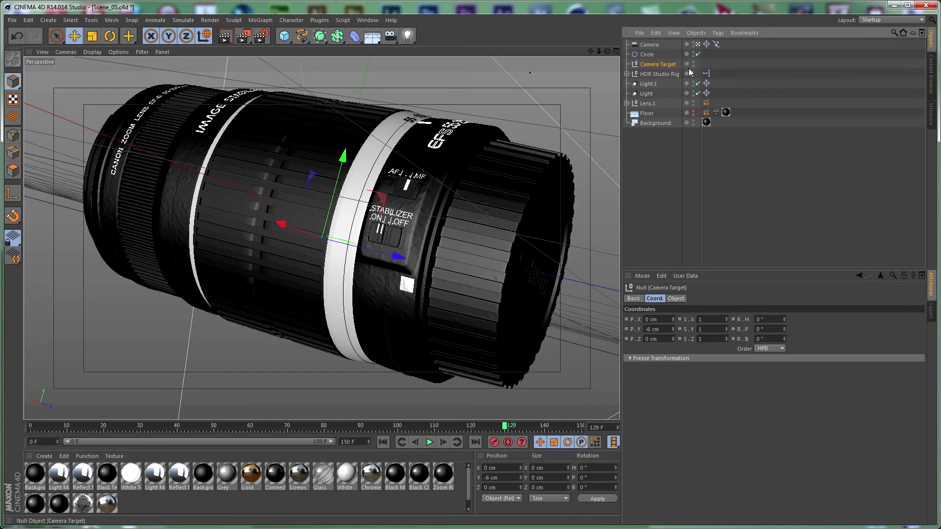
pyautogui.doubleClick(648, 329)
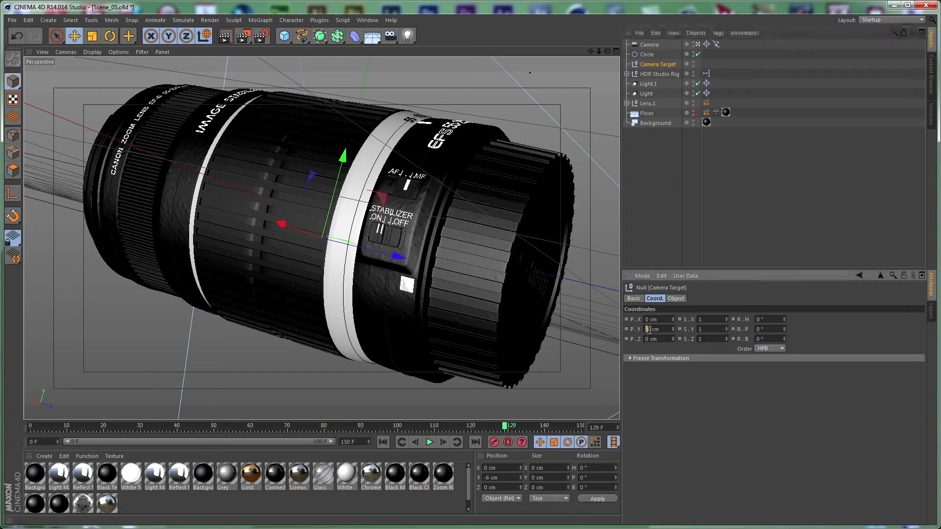
pyautogui.write('-40')
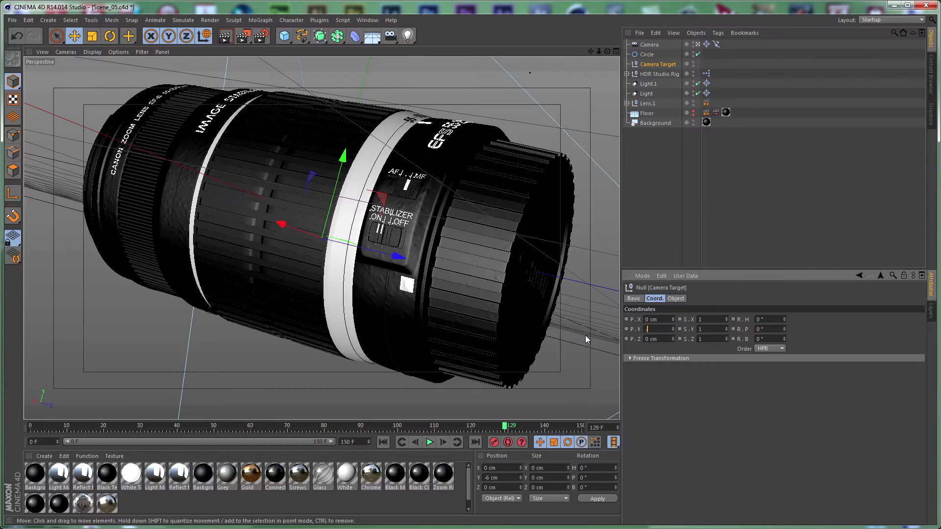
pyautogui.press('Return')
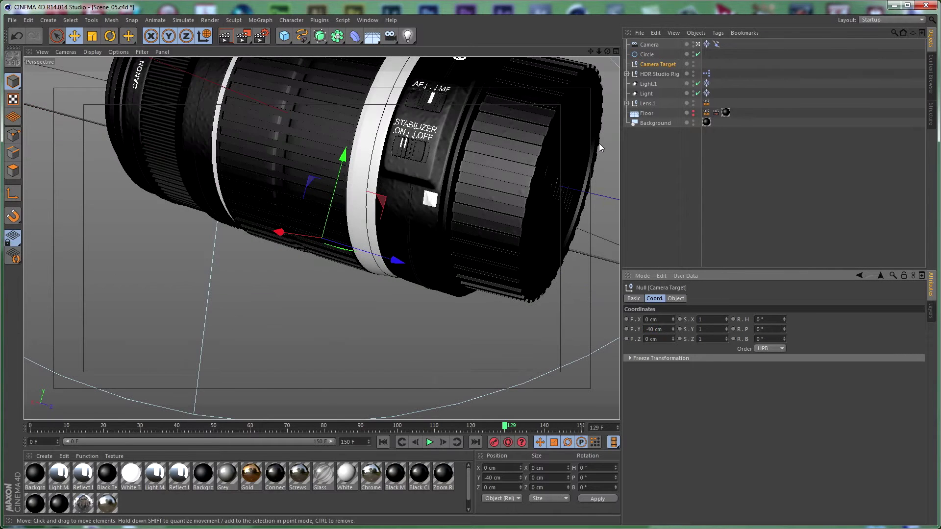
# Delete all existing keyframes of the Camera, Circle and Lens.1 tracks in the Timeline and close it.
pyautogui.click(647, 55)
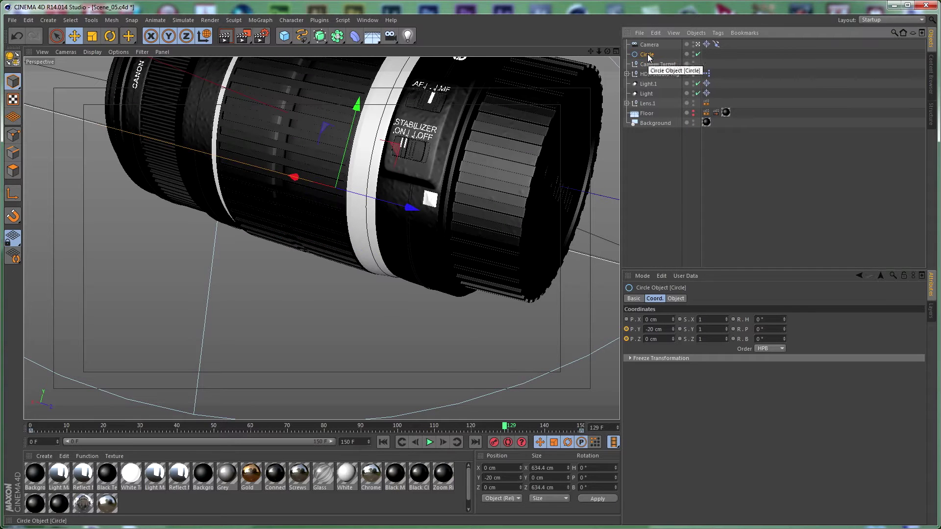
pyautogui.click(368, 20)
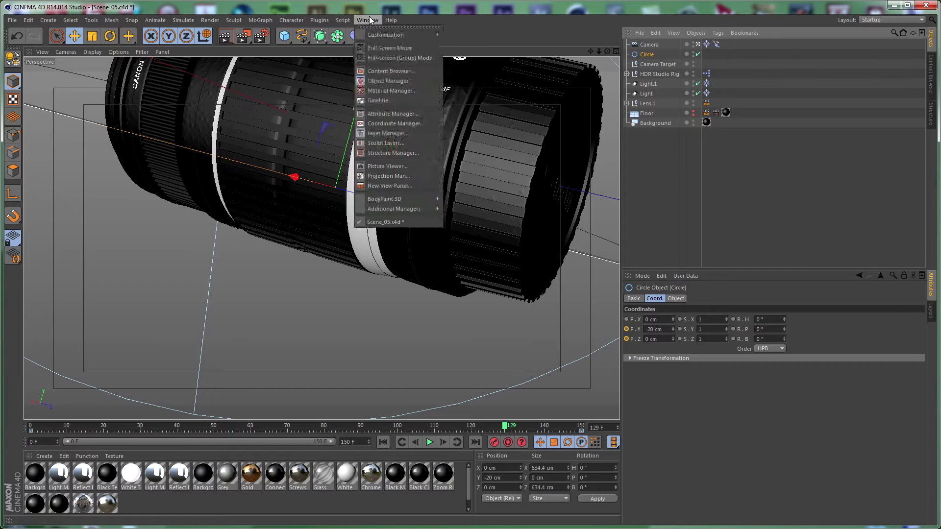
pyautogui.click(380, 100)
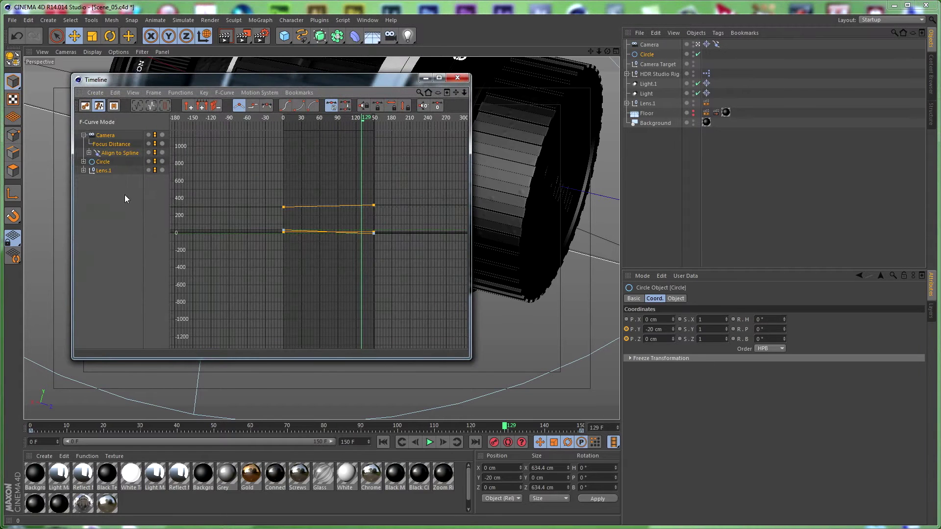
pyautogui.click(130, 219)
pyautogui.moveTo(410, 265); pyautogui.dragTo(250, 127)
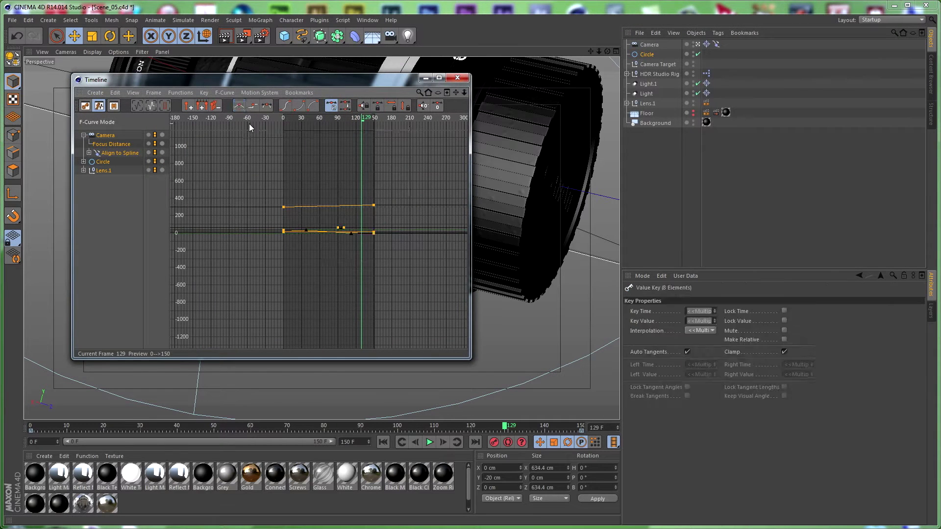
pyautogui.click(457, 77)
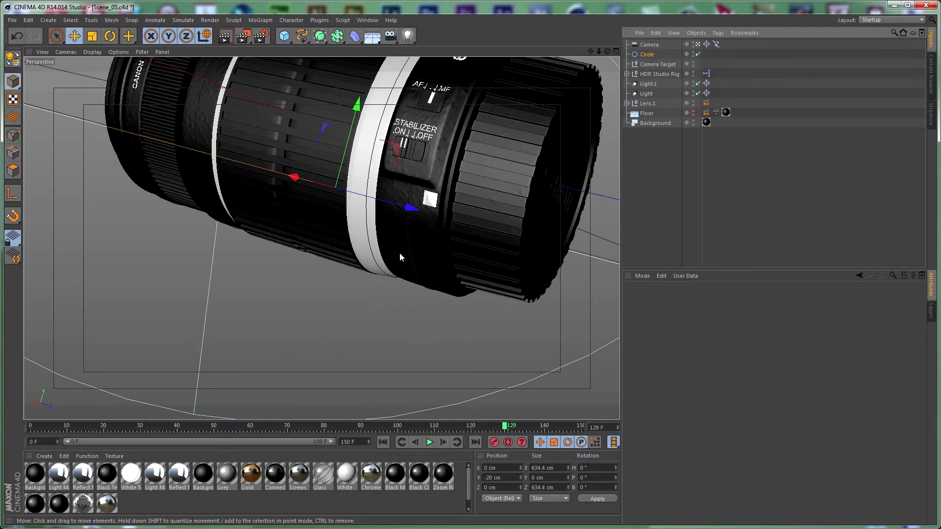
# Set the Circle spline's Y position to 20 cm.
pyautogui.click(646, 54)
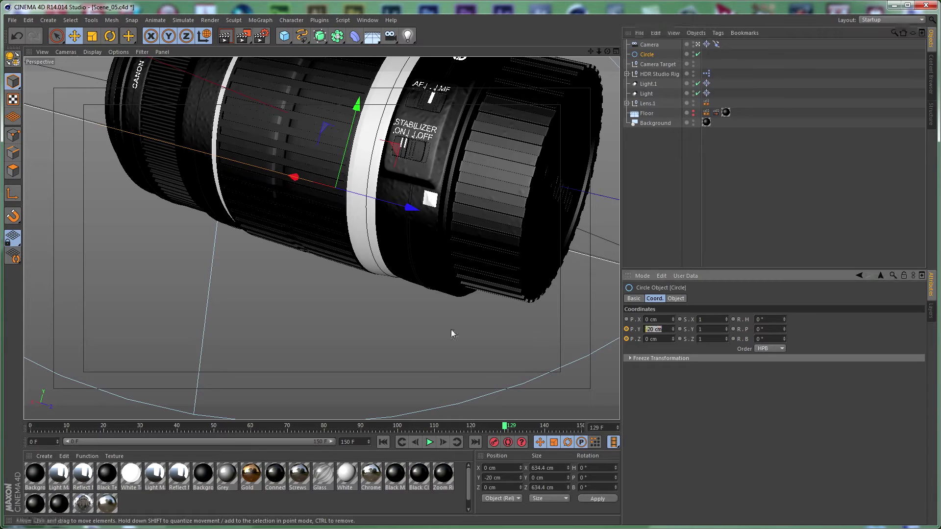
pyautogui.moveTo(663, 329); pyautogui.dragTo(640, 332)
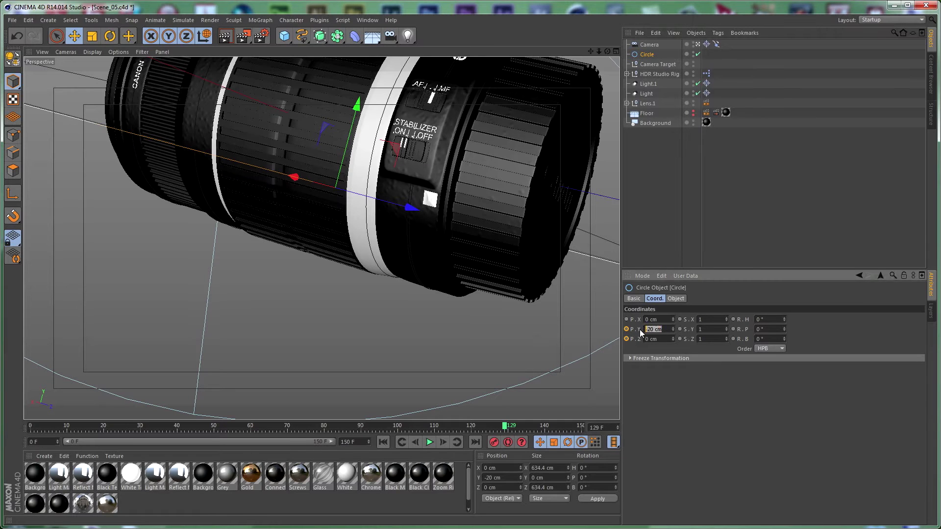
pyautogui.write('20')
pyautogui.press('Return')
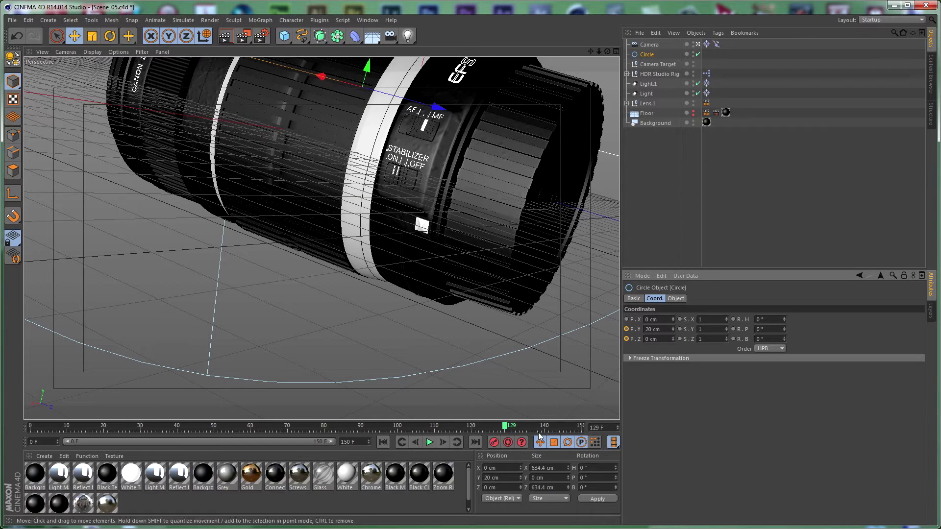
# Shorten the animation range so that it ends at frame 100.
pyautogui.doubleClick(354, 442)
pyautogui.write('100')
pyautogui.press('Return')
# Keyframe the Circle's Y position at 20 cm on frame 0 and set it to 70 cm on frame 100.
pyautogui.moveTo(581, 427); pyautogui.dragTo(31, 427)
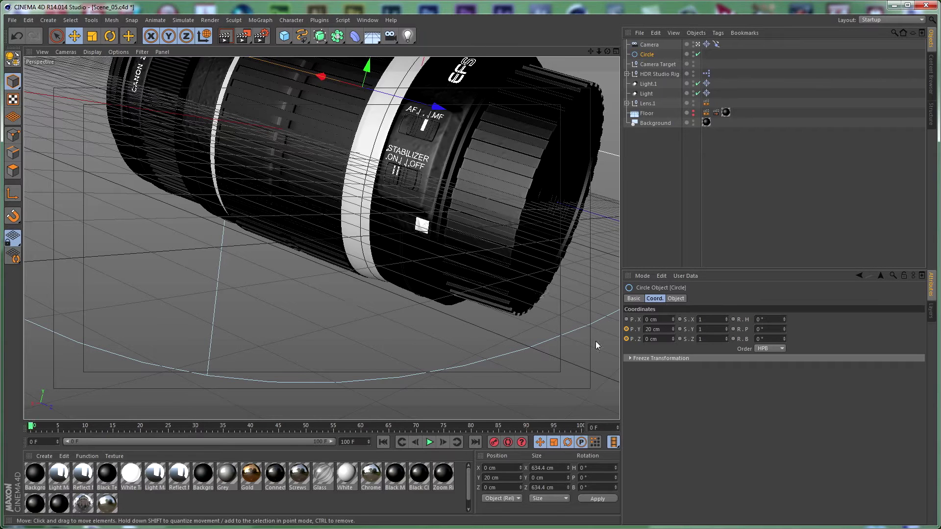
pyautogui.click(626, 329)
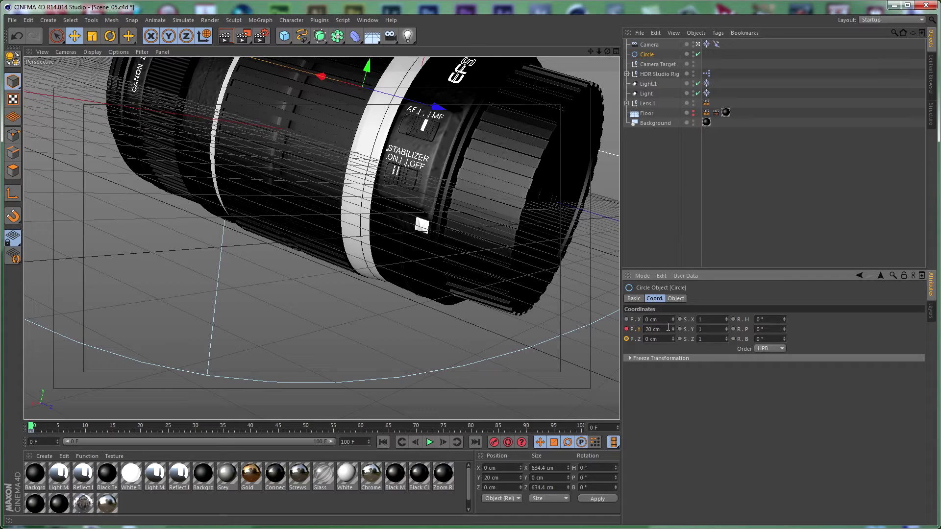
pyautogui.click(475, 444)
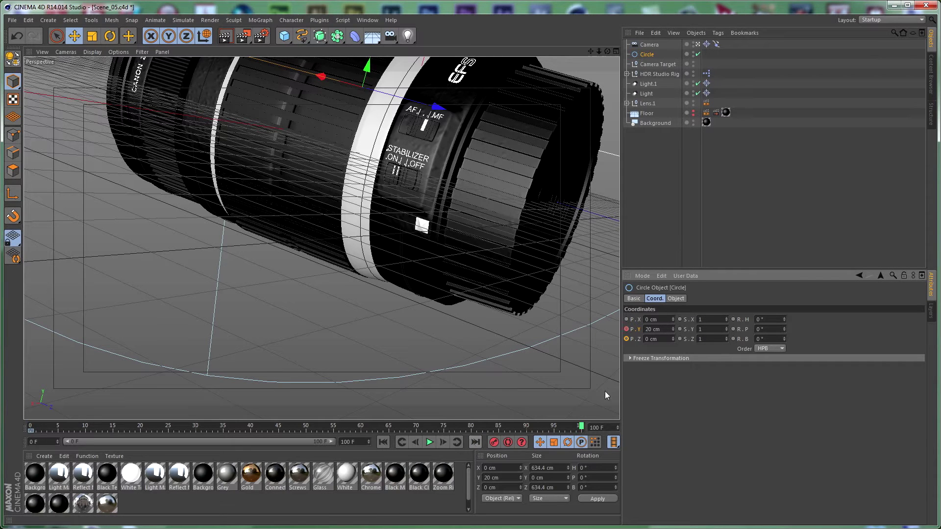
pyautogui.doubleClick(659, 329)
pyautogui.write('70')
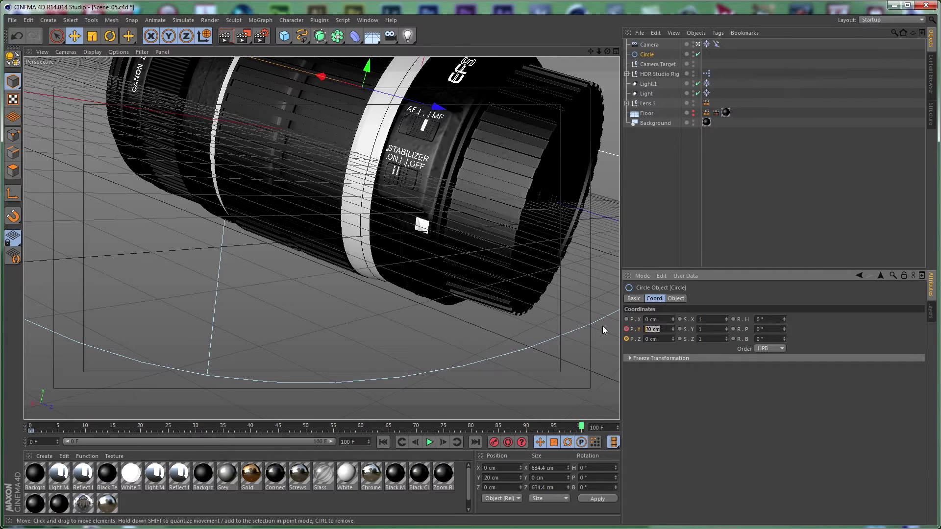
pyautogui.press('Return')
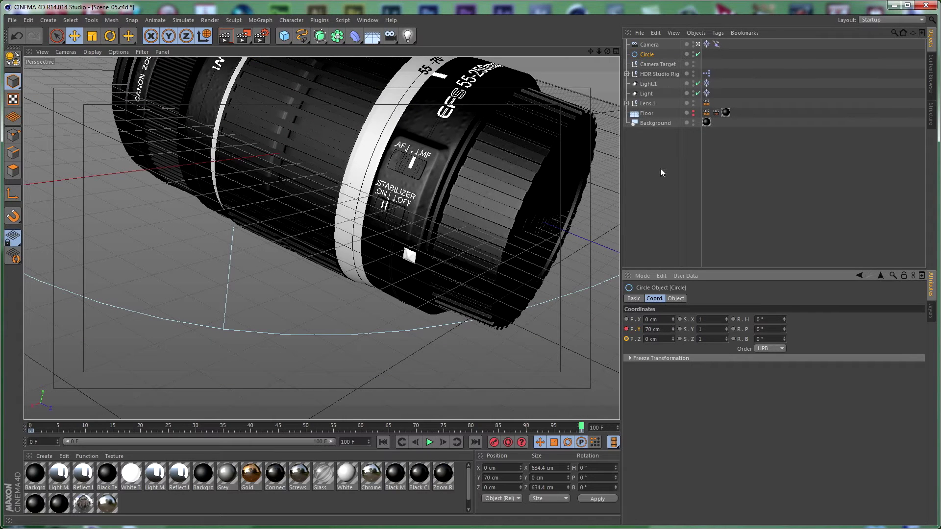
# Set the Circle's radius to 210 cm on frame 0 and keyframe it.
pyautogui.click(676, 298)
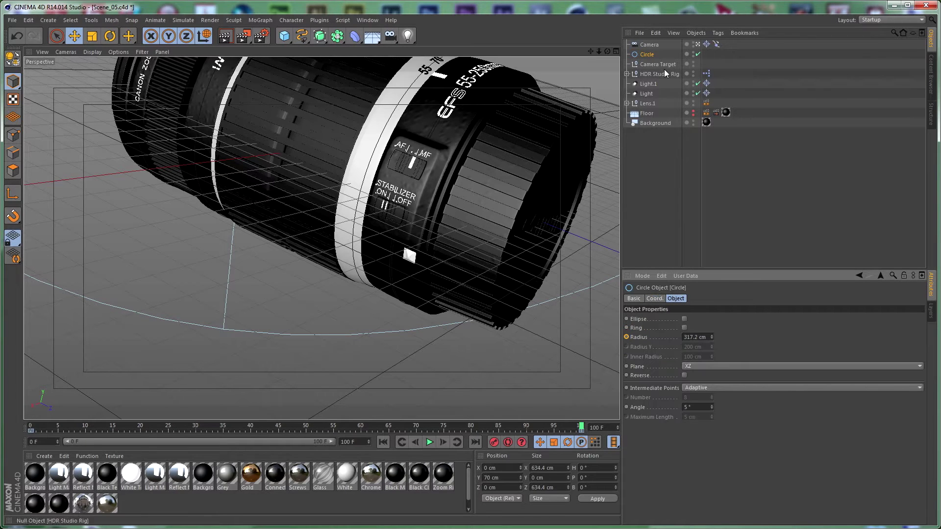
pyautogui.click(384, 443)
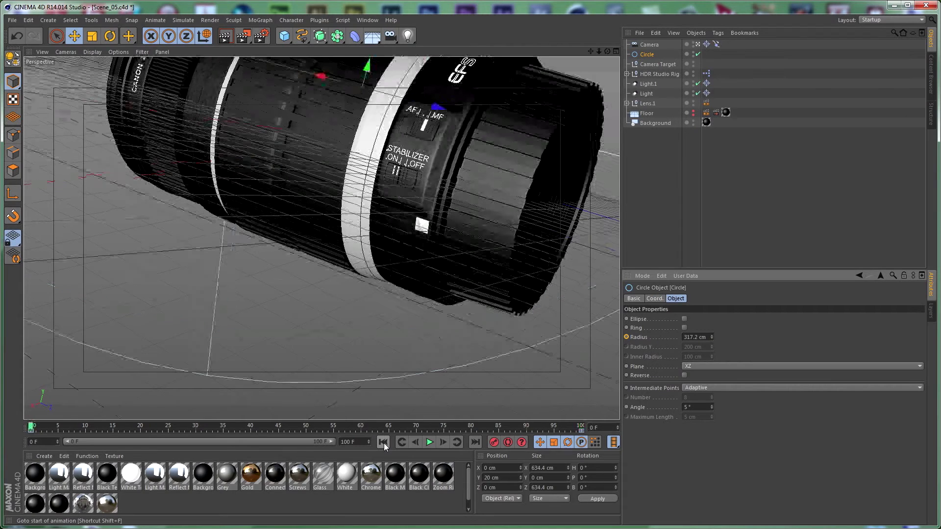
pyautogui.doubleClick(709, 337)
pyautogui.write('210')
pyautogui.press('Return')
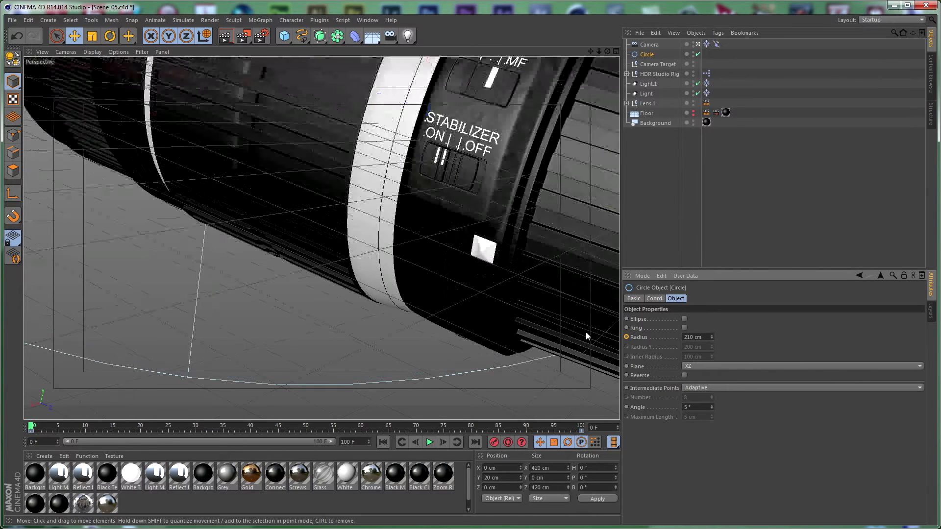
pyautogui.keyDown('ctrl'); pyautogui.click(627, 337); pyautogui.keyUp('ctrl')
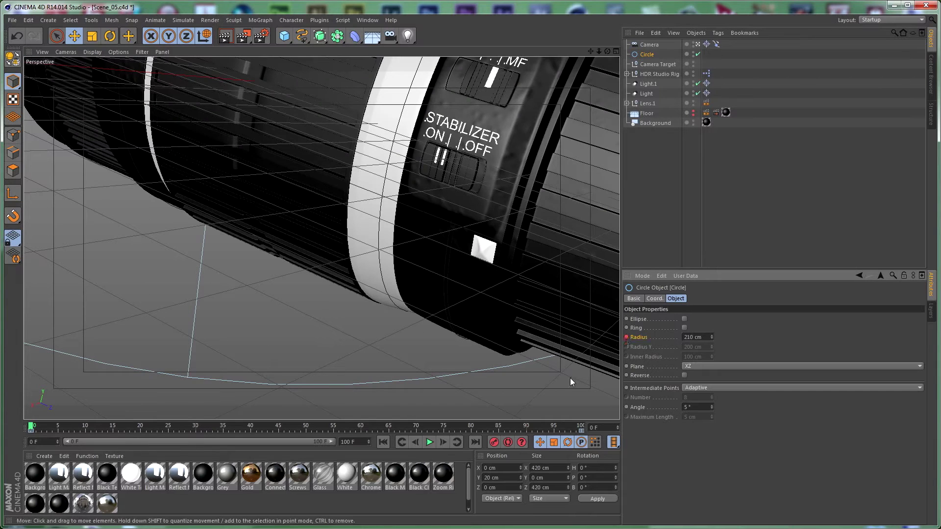
# Set the Circle's radius to 170 cm on frame 100.
pyautogui.click(474, 442)
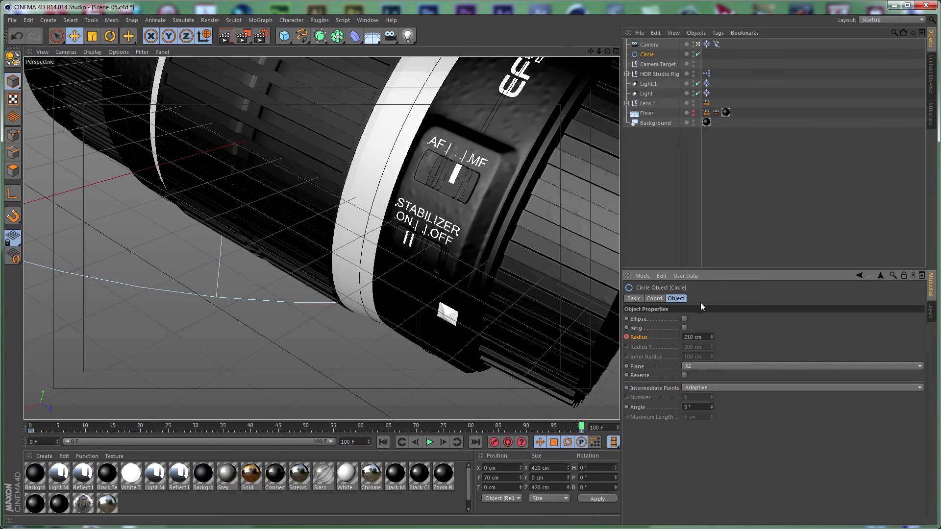
pyautogui.doubleClick(699, 336)
pyautogui.write('170')
pyautogui.press('Return')
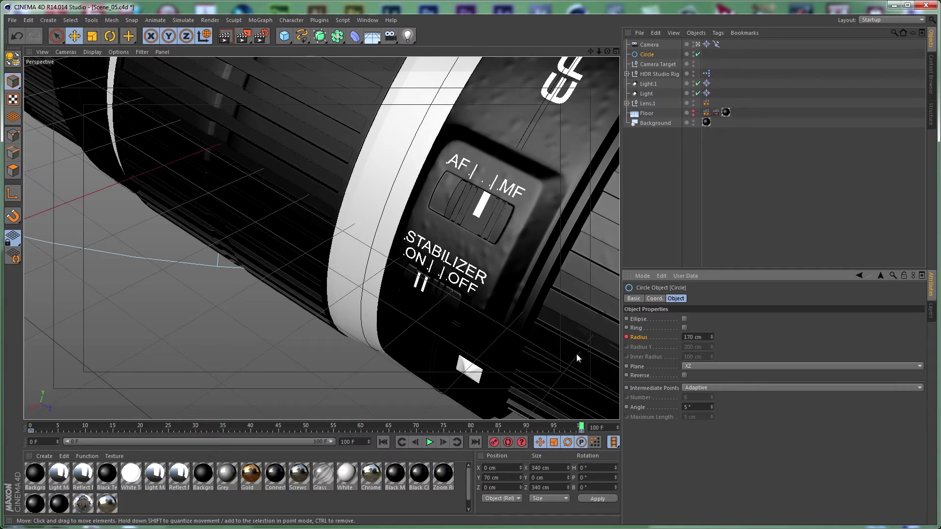
# Set the Lens.1 null's Y position to -89 cm on frame 0.
pyautogui.click(381, 442)
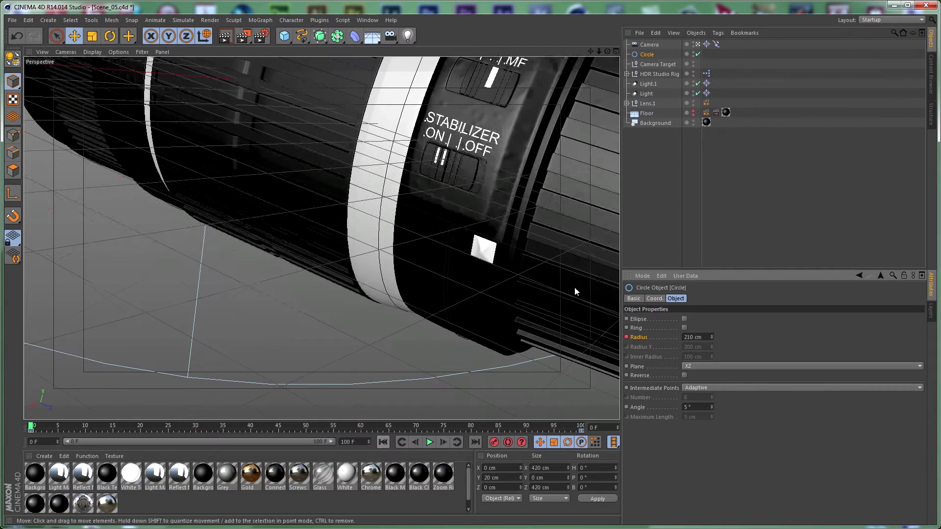
pyautogui.click(648, 104)
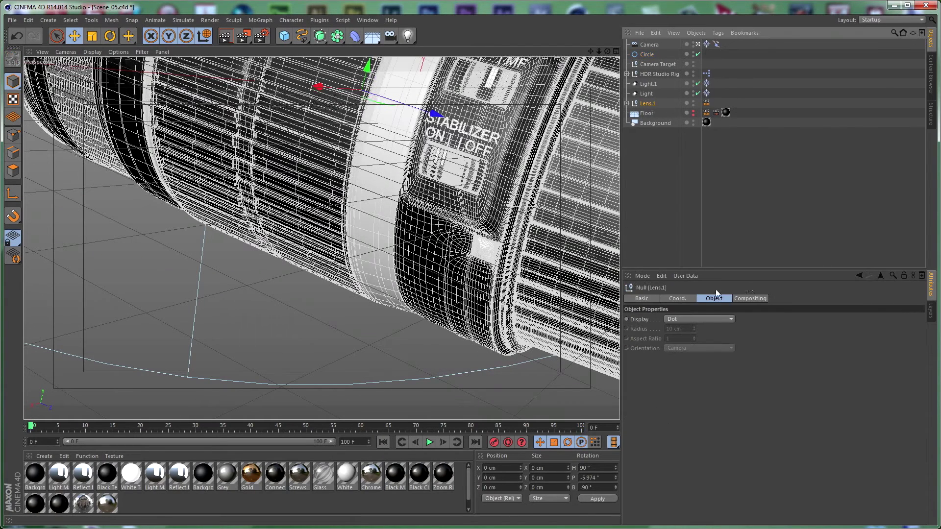
pyautogui.click(677, 299)
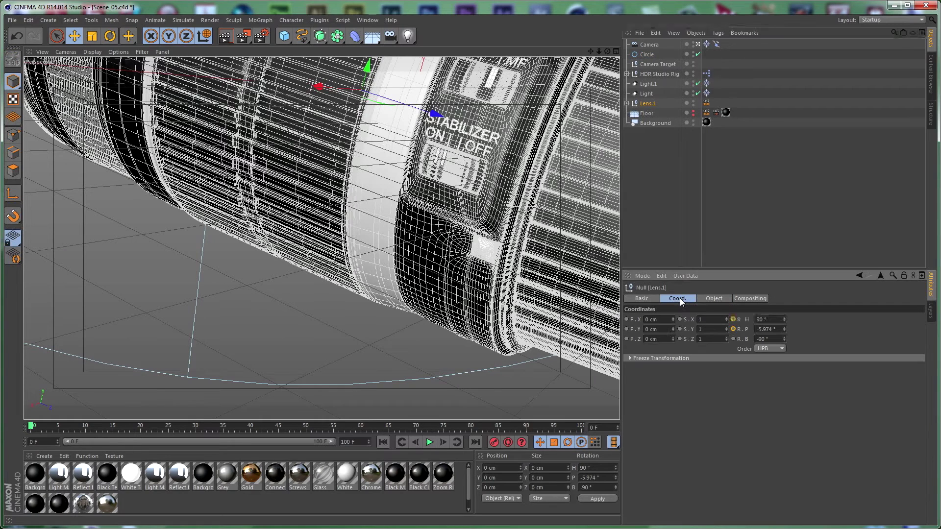
pyautogui.click(664, 328)
pyautogui.press('BackSpace')
pyautogui.write('-8')
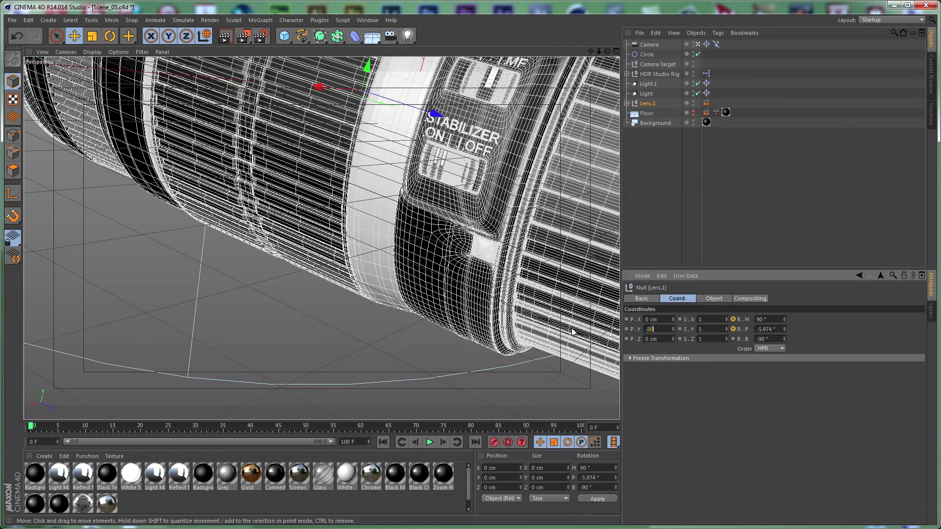
pyautogui.write('9')
pyautogui.press('Return')
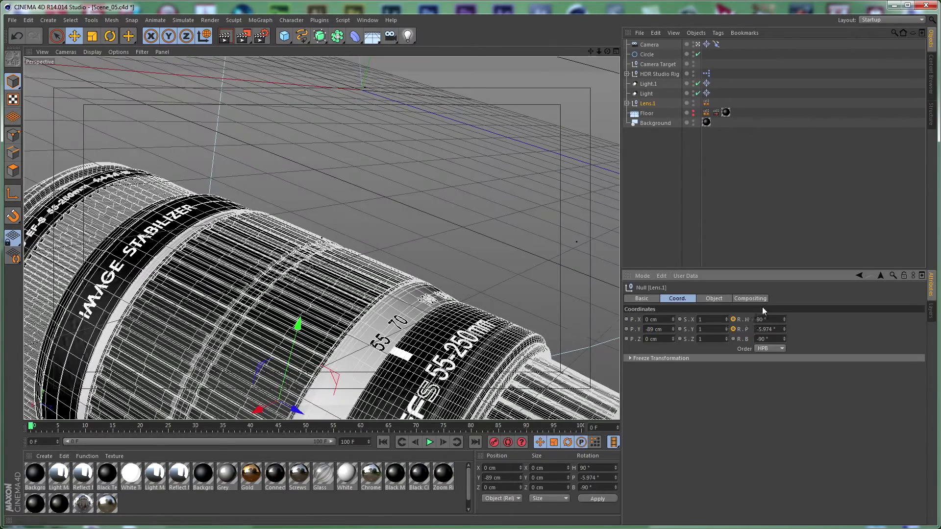
# Stand the lens upright by setting the Lens.1 rotation to H 15°, P 0° and B -180°.
pyautogui.doubleClick(772, 319)
pyautogui.write('15')
pyautogui.press('Return')
pyautogui.doubleClick(769, 329)
pyautogui.write('0')
pyautogui.press('Return')
pyautogui.doubleClick(763, 339)
pyautogui.press('BackSpace')
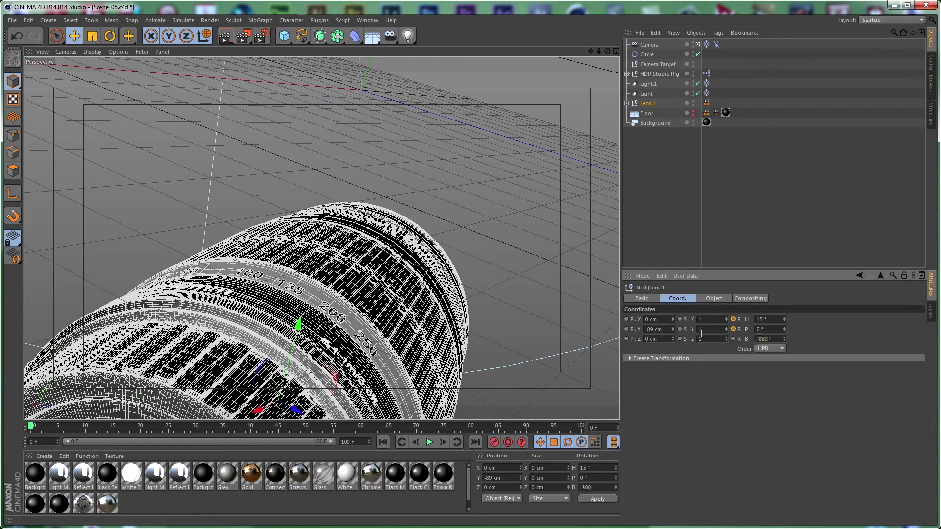
pyautogui.press('Return')
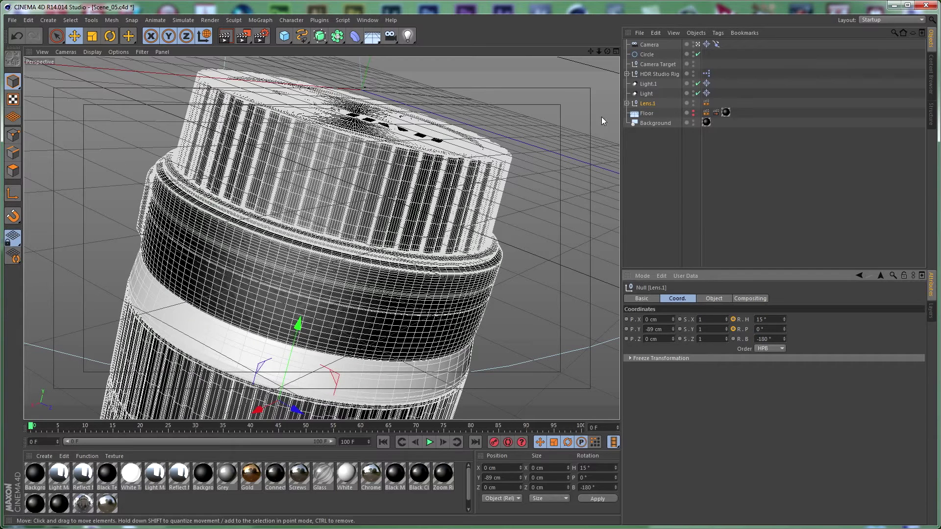
pyautogui.click(634, 155)
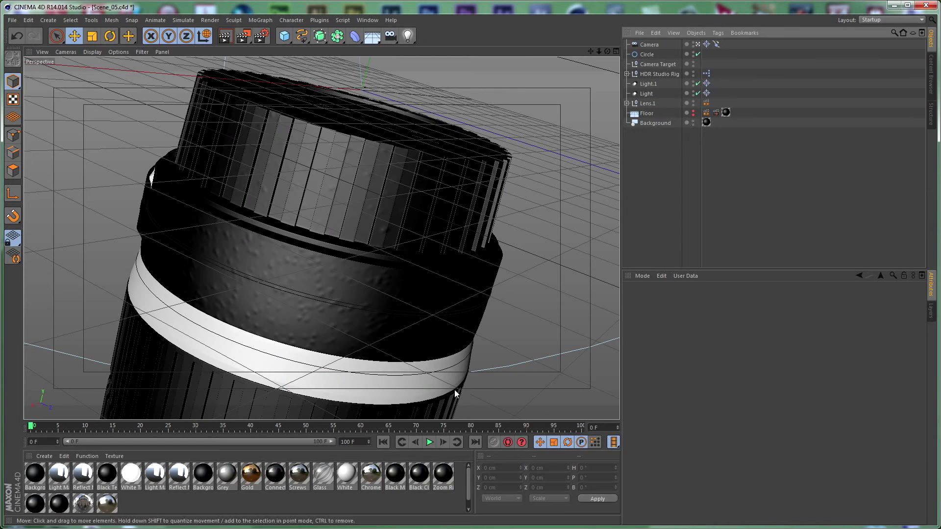
# Keyframe the Lens.1 null's H rotation at 15° on frame 0 and at -15° on frame 100.
pyautogui.click(647, 103)
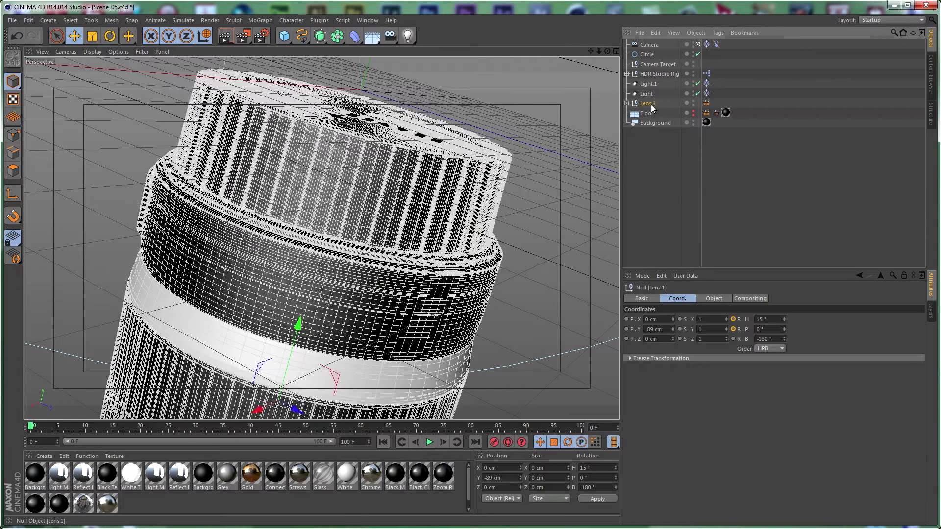
pyautogui.keyDown('ctrl'); pyautogui.click(733, 319); pyautogui.keyUp('ctrl')
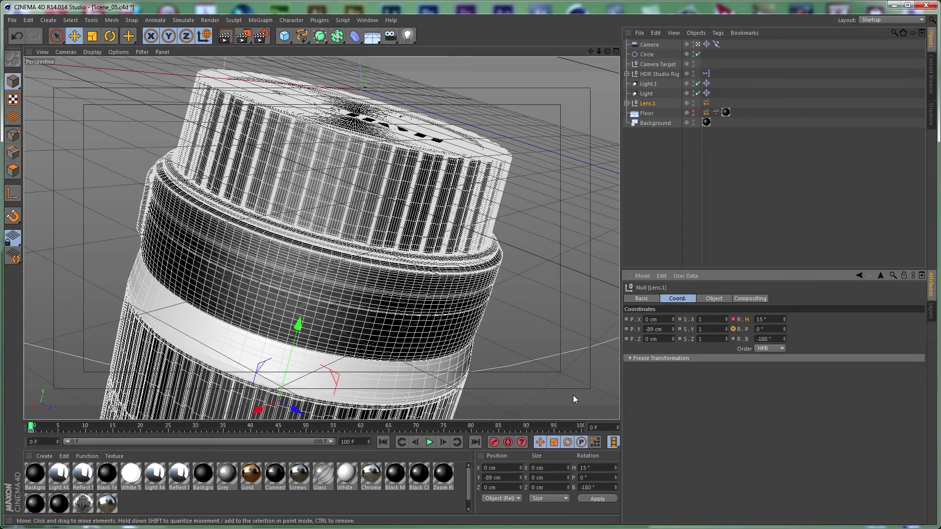
pyautogui.click(475, 442)
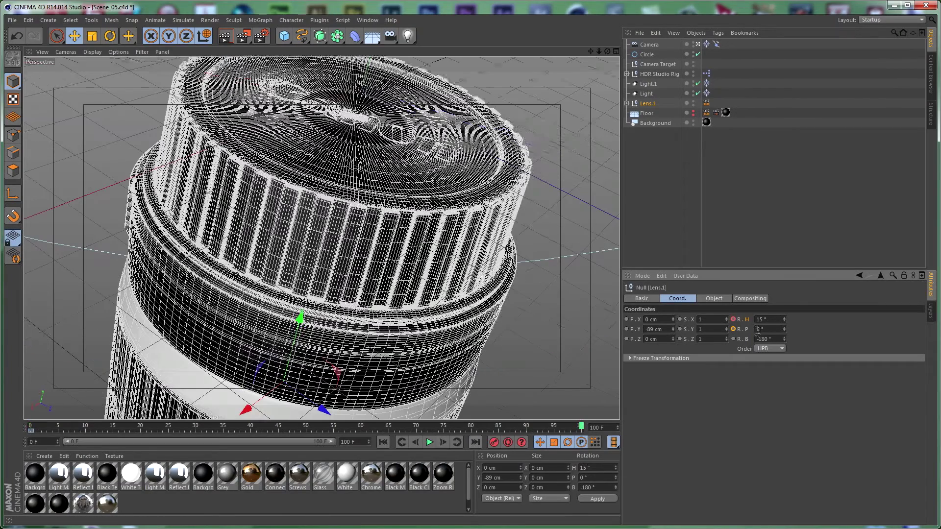
pyautogui.moveTo(778, 320); pyautogui.dragTo(719, 327)
pyautogui.write('-15')
pyautogui.press('Return')
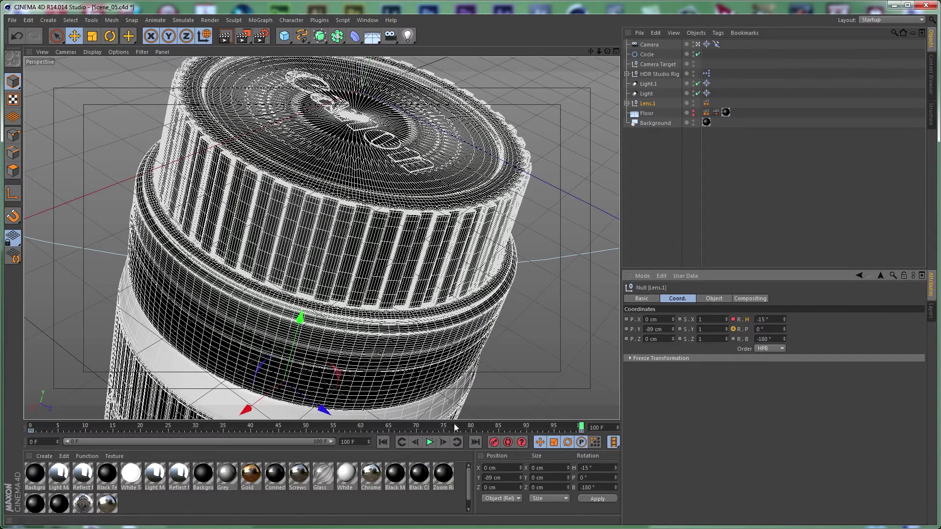
# Play back the animation to check the lens rotation and camera move.
pyautogui.click(636, 201)
pyautogui.click(429, 442)
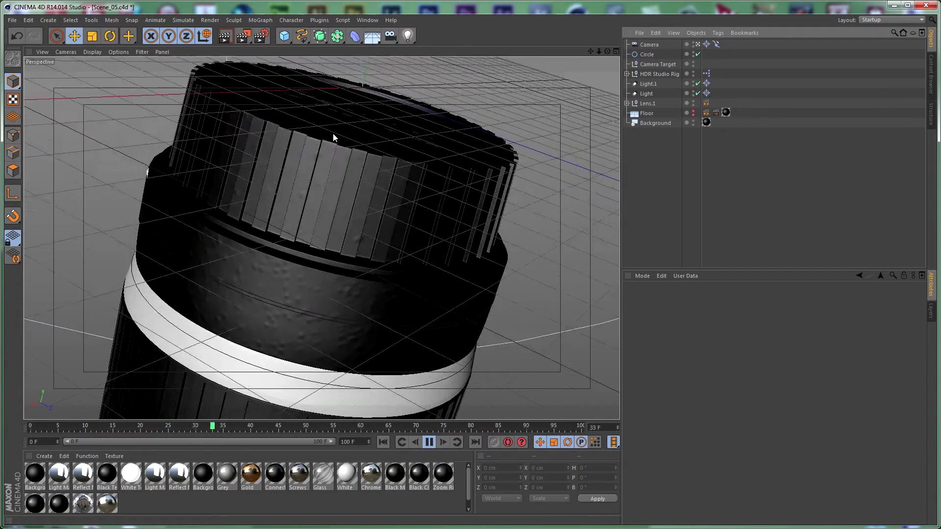
pyautogui.click(430, 442)
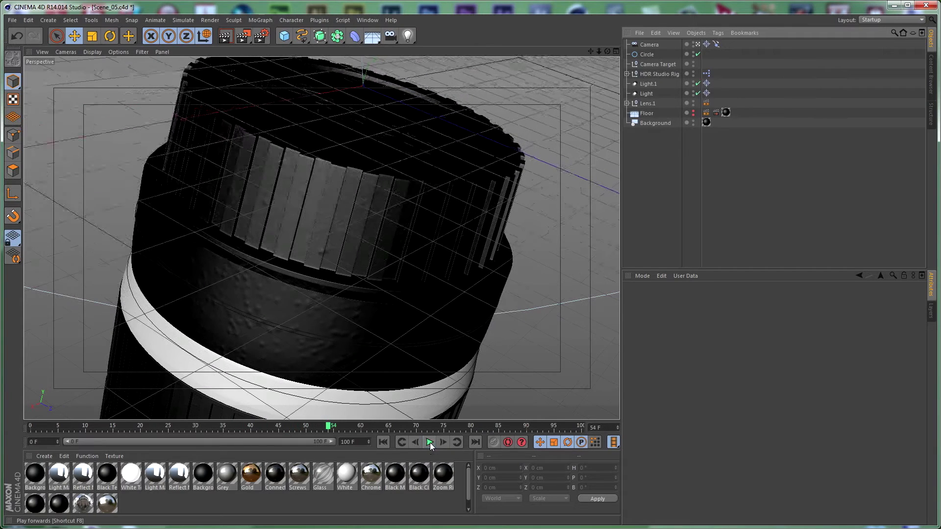
# Hide the Back Cap inside the Lens.1 hierarchy in both the viewport and the render.
pyautogui.click(626, 103)
pyautogui.scroll(-7, 684, 151)
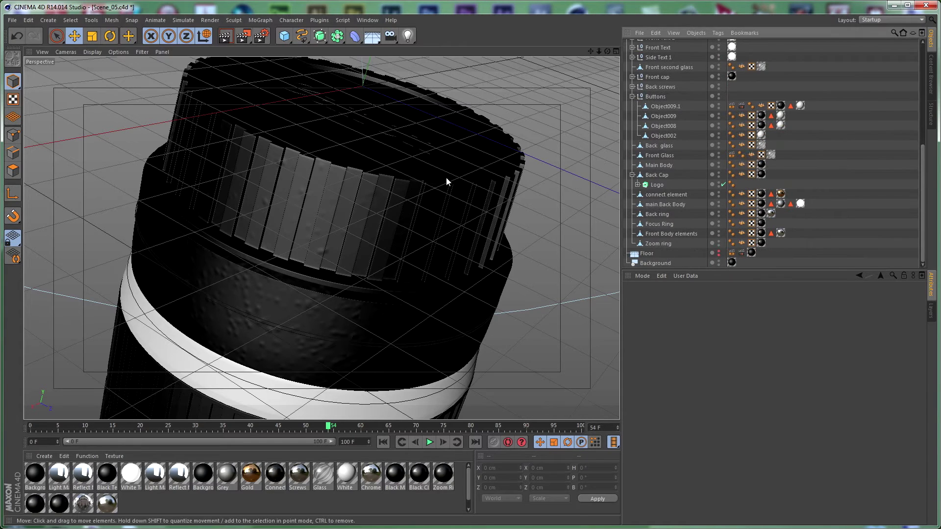
pyautogui.click(446, 179)
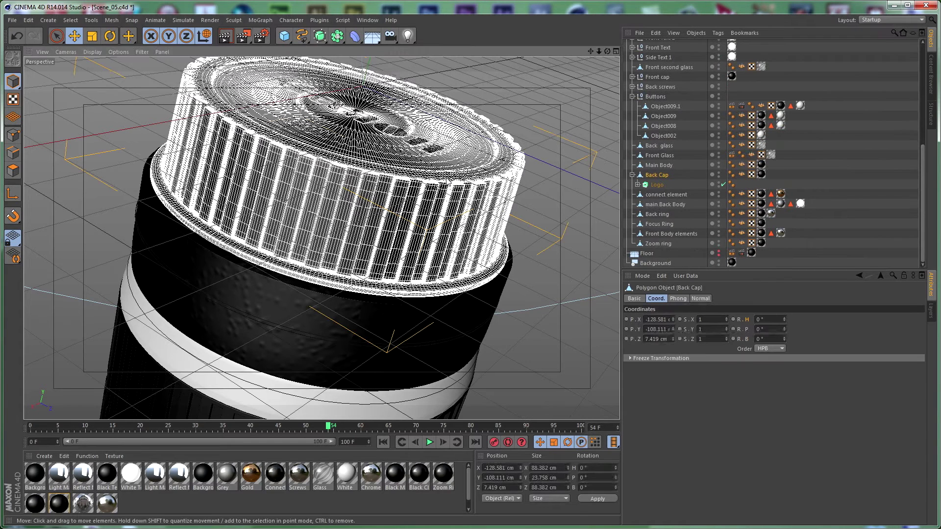
pyautogui.click(718, 174)
pyautogui.click(718, 177)
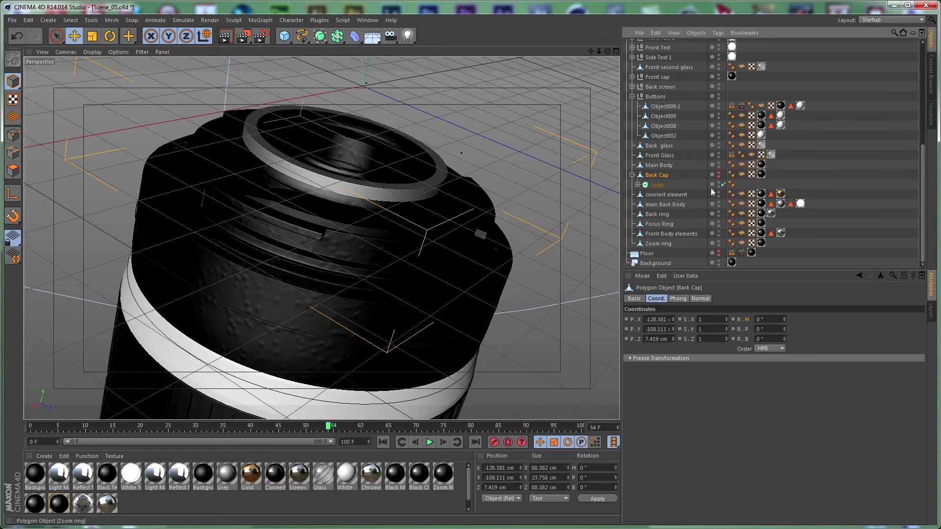
pyautogui.scroll(10, 711, 188)
pyautogui.click(627, 103)
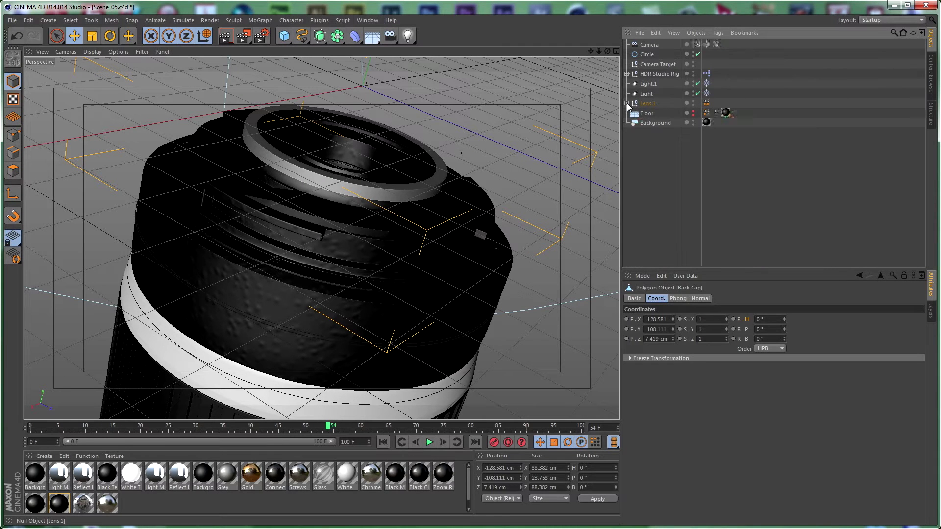
# Play back the shot without the back cap and return to frame 0.
pyautogui.click(673, 157)
pyautogui.click(428, 442)
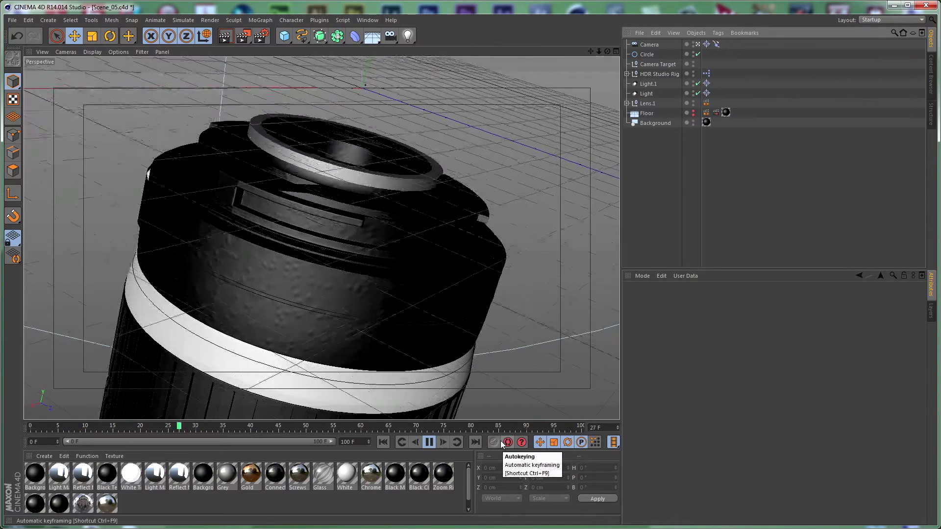
pyautogui.click(430, 442)
pyautogui.moveTo(375, 427); pyautogui.dragTo(11, 431)
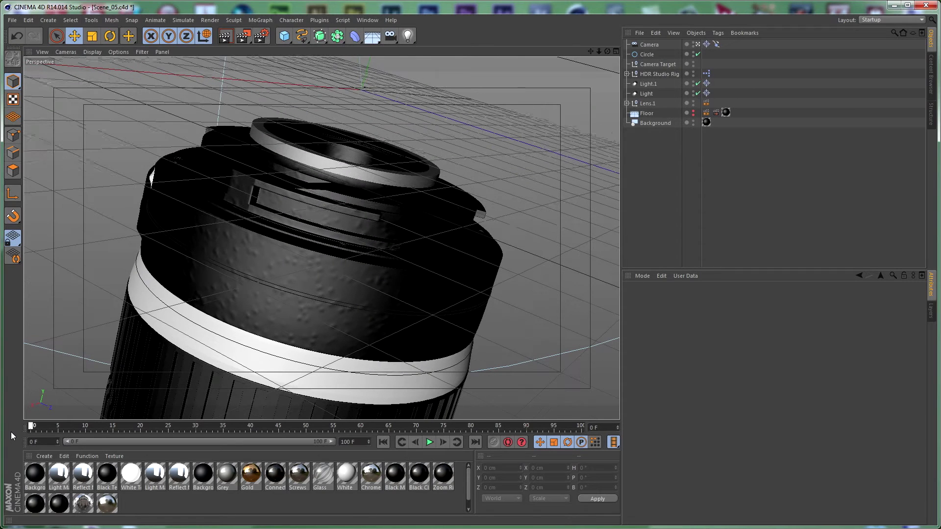
# Set all Camera, Circle and Lens.1 animation keys to linear interpolation in the Timeline's F-curves.
pyautogui.click(367, 20)
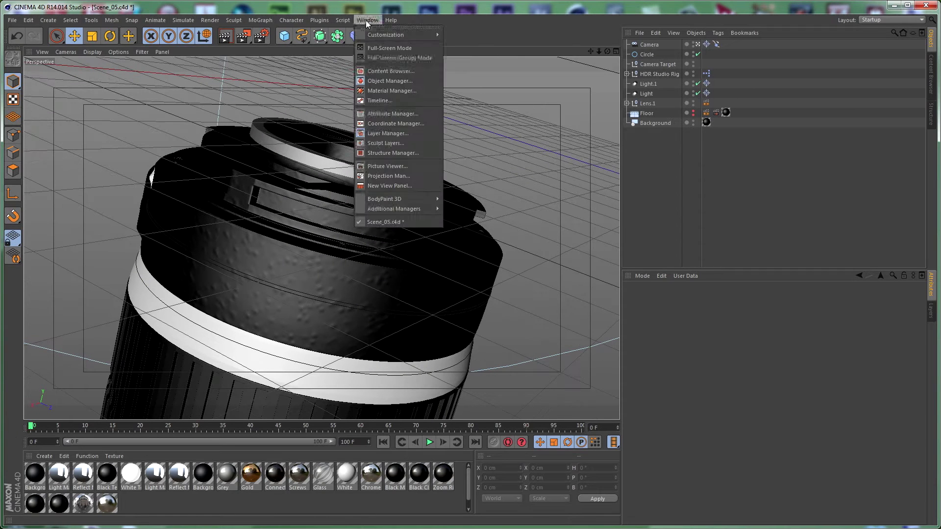
pyautogui.click(380, 101)
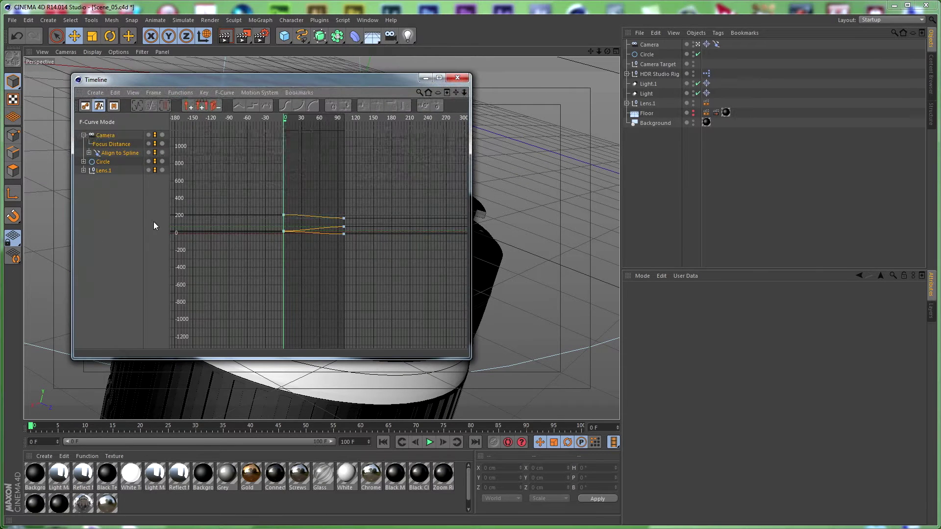
pyautogui.click(346, 250)
pyautogui.moveTo(137, 203); pyautogui.dragTo(100, 157)
pyautogui.moveTo(231, 163); pyautogui.dragTo(405, 279)
pyautogui.hotkey('ctrl', 'a')
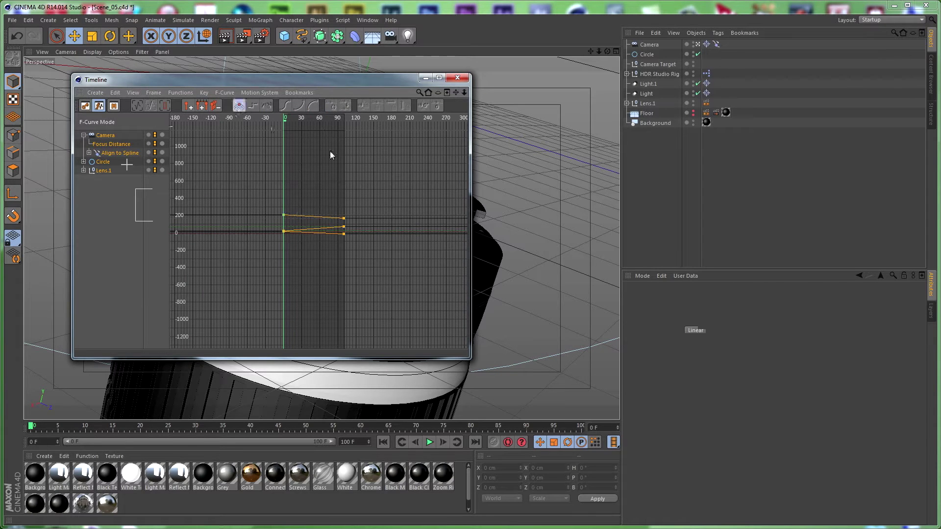
pyautogui.click(419, 166)
pyautogui.click(456, 78)
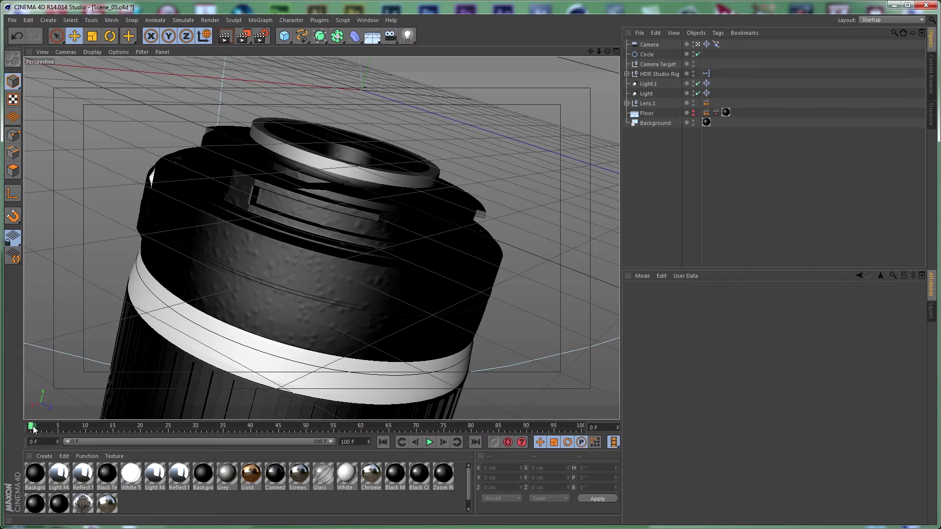
# Scrub through to frame 100 and preview-render the view of the lens mount.
pyautogui.moveTo(89, 430); pyautogui.dragTo(427, 425)
pyautogui.moveTo(613, 419); pyautogui.dragTo(657, 420)
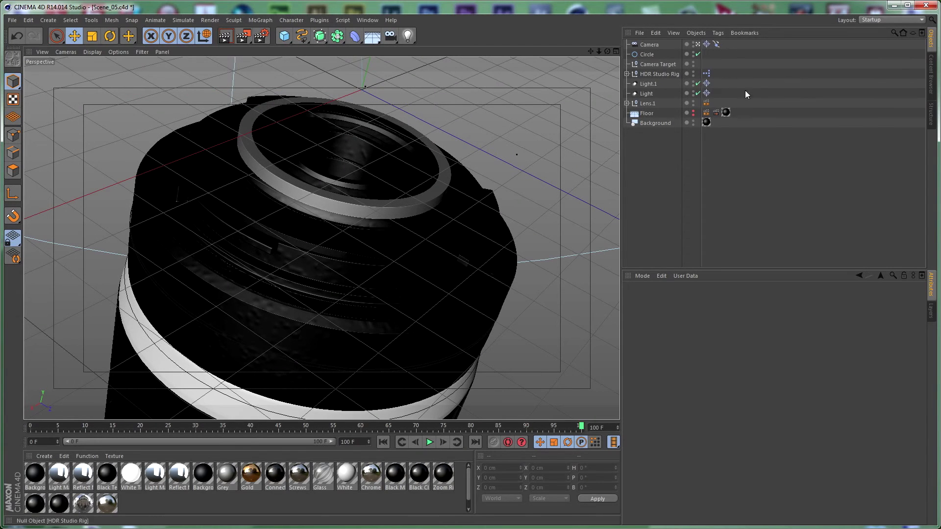
pyautogui.hotkey('ctrl', 'r')
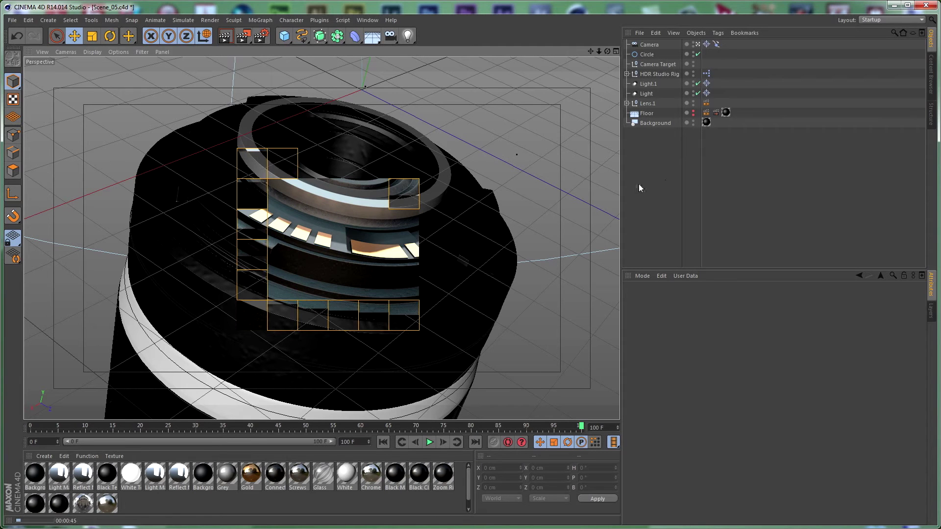
pyautogui.press('Escape')
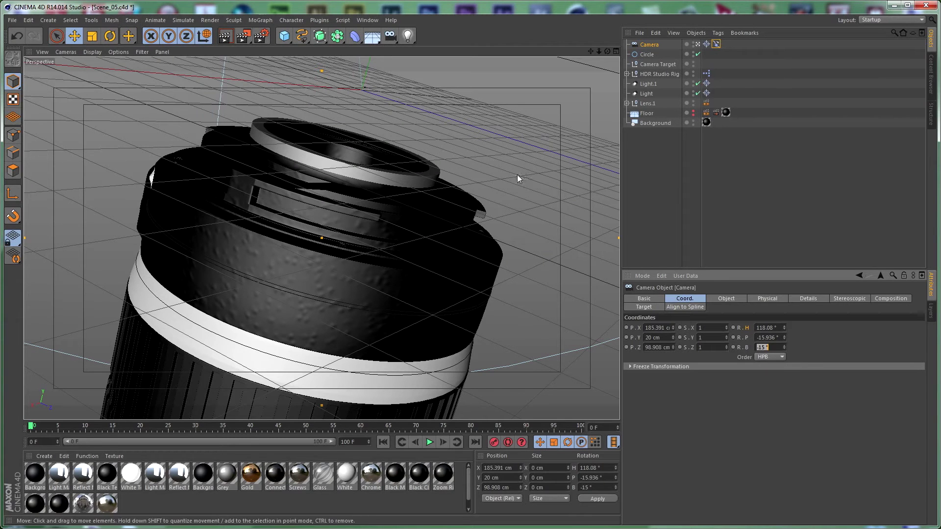
# Set the Camera's B rotation to 15° on frame 0.
pyautogui.click(663, 173)
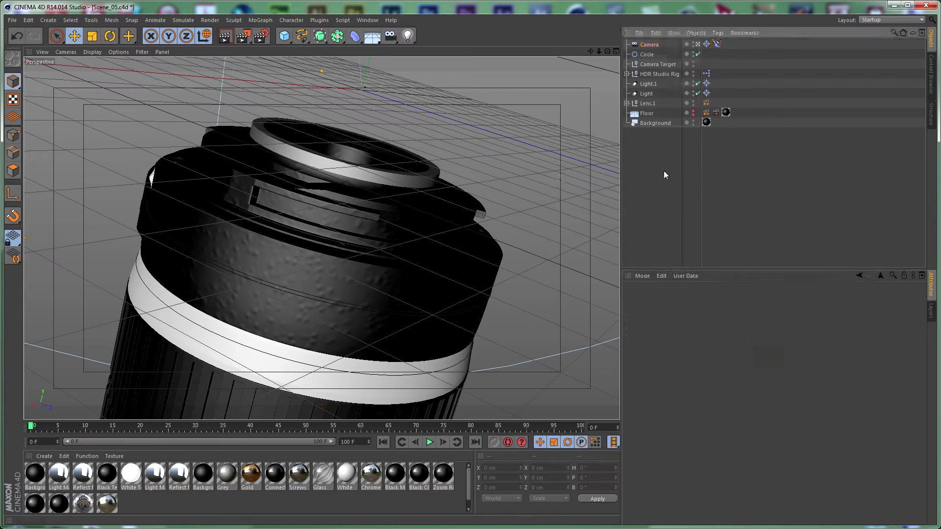
pyautogui.click(655, 44)
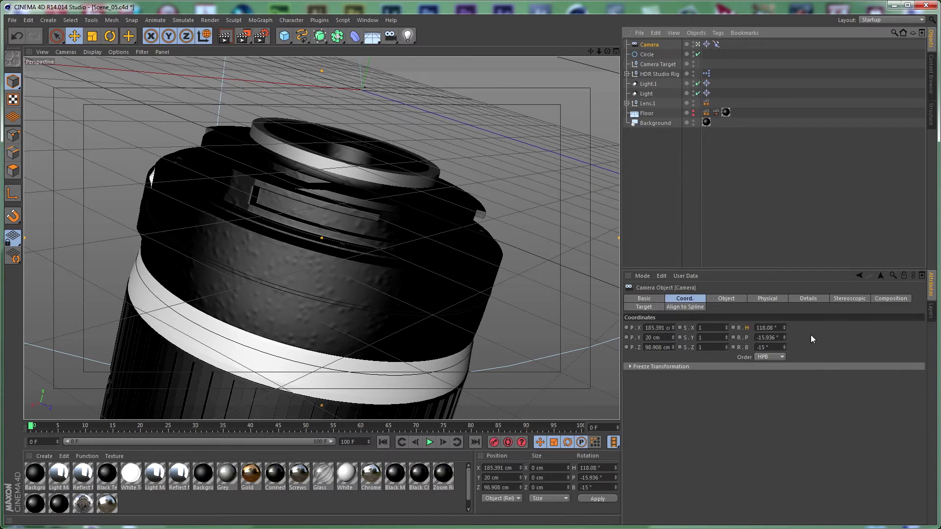
pyautogui.doubleClick(769, 347)
pyautogui.write('15')
pyautogui.press('Return')
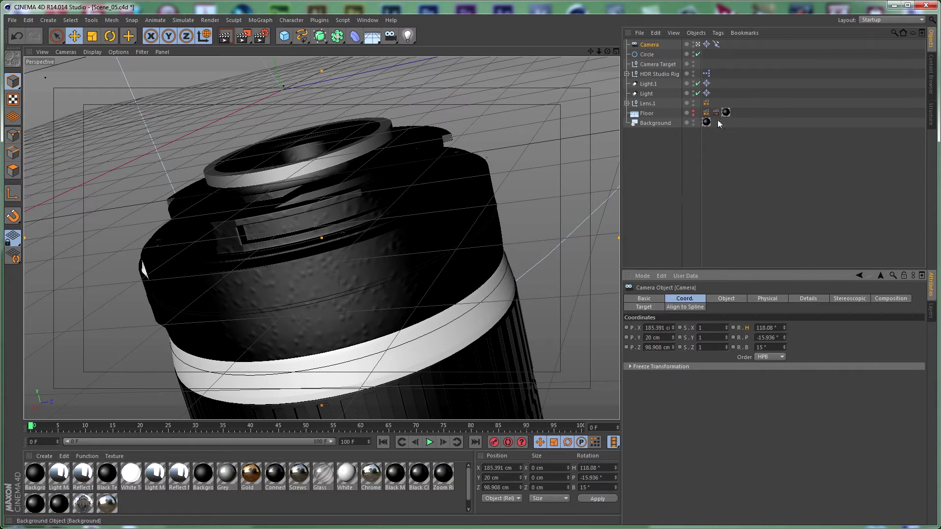
# Set the Position of the Camera's Align to Spline tag to 0% on frame 0.
pyautogui.click(716, 44)
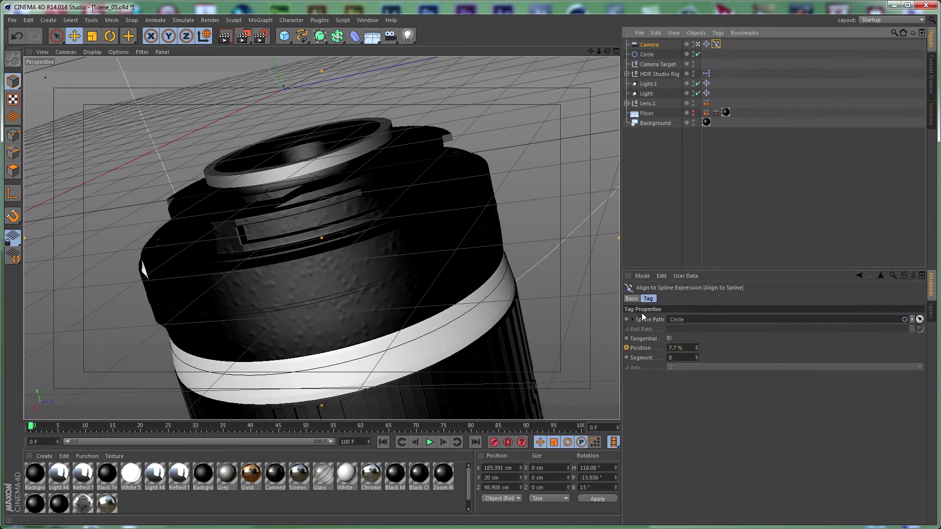
pyautogui.doubleClick(689, 347)
pyautogui.write('0')
pyautogui.press('Return')
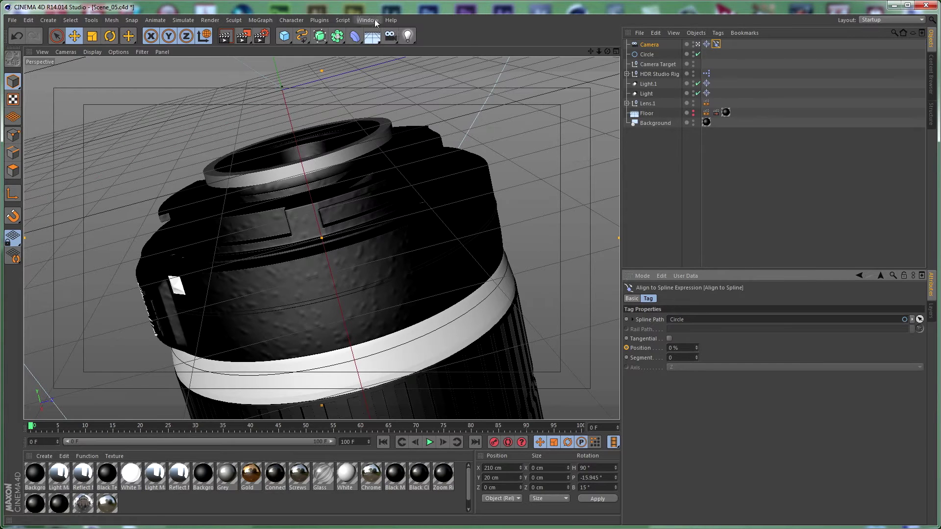
# Add a Disc primitive and set its Y position to -12 cm.
pyautogui.click(285, 38)
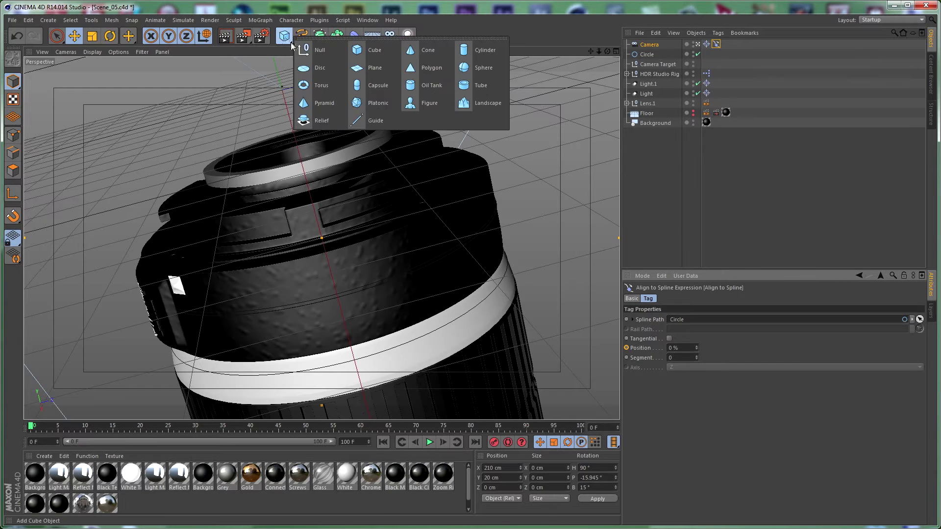
pyautogui.click(316, 69)
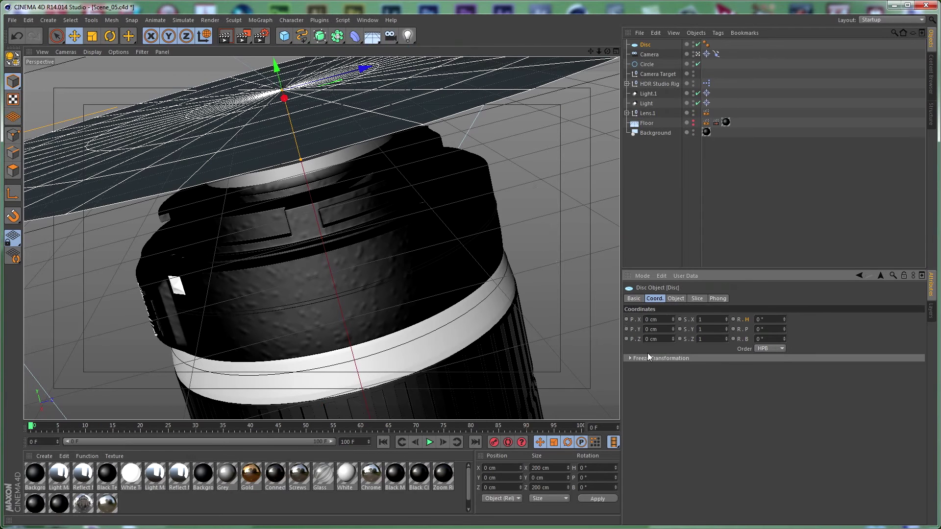
pyautogui.write('-12')
pyautogui.press('Return')
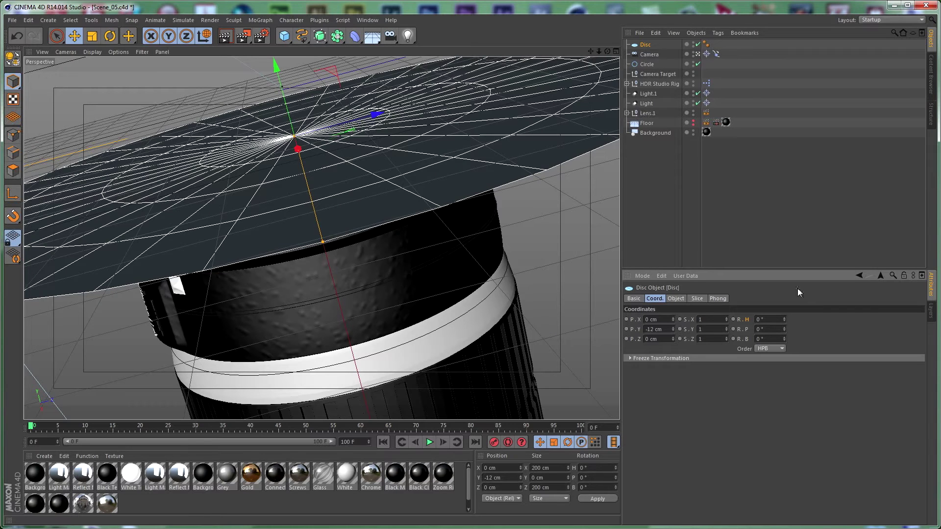
pyautogui.hotkey('ctrl', 'z')
pyautogui.click(675, 299)
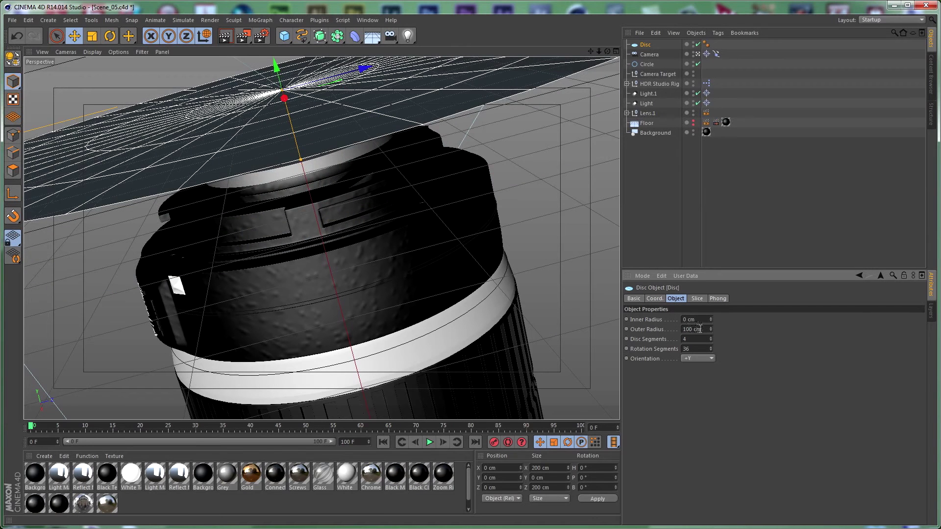
pyautogui.hotkey('ctrl', 'y')
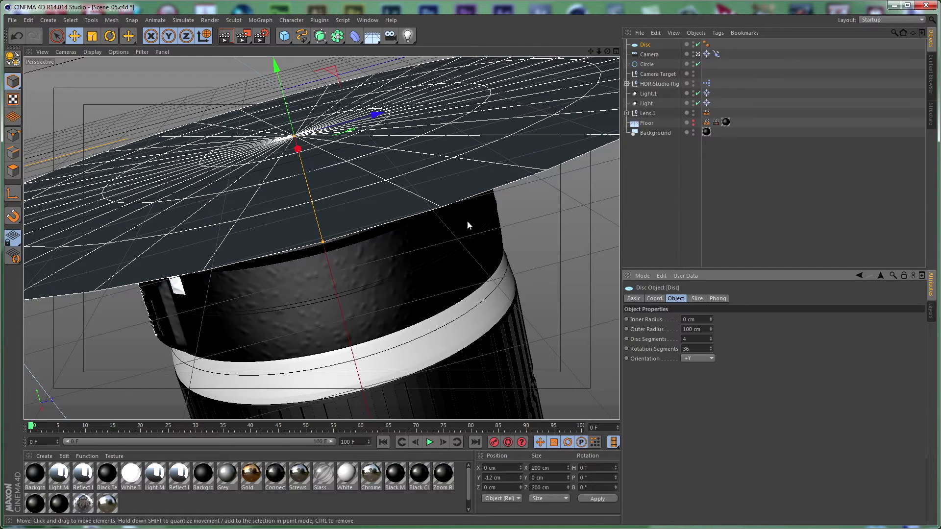
# Add an External Compositing tag to the Disc, enable Solid and set its Size X to 100.
pyautogui.rightClick(648, 44)
pyautogui.moveTo(701, 50)
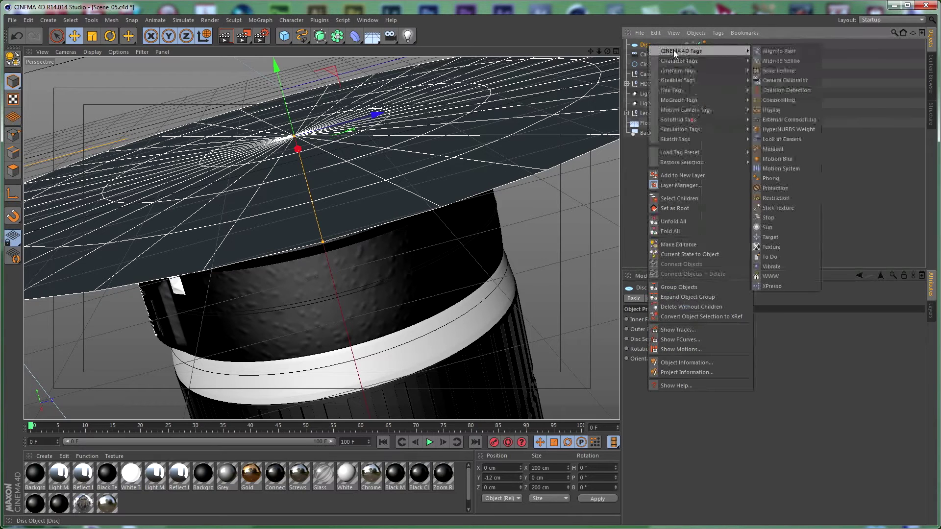
pyautogui.click(788, 117)
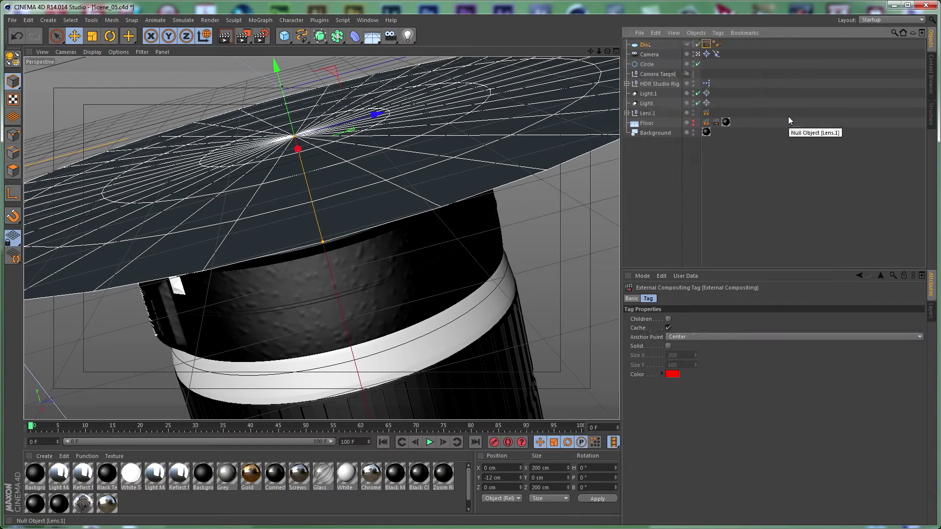
pyautogui.click(668, 346)
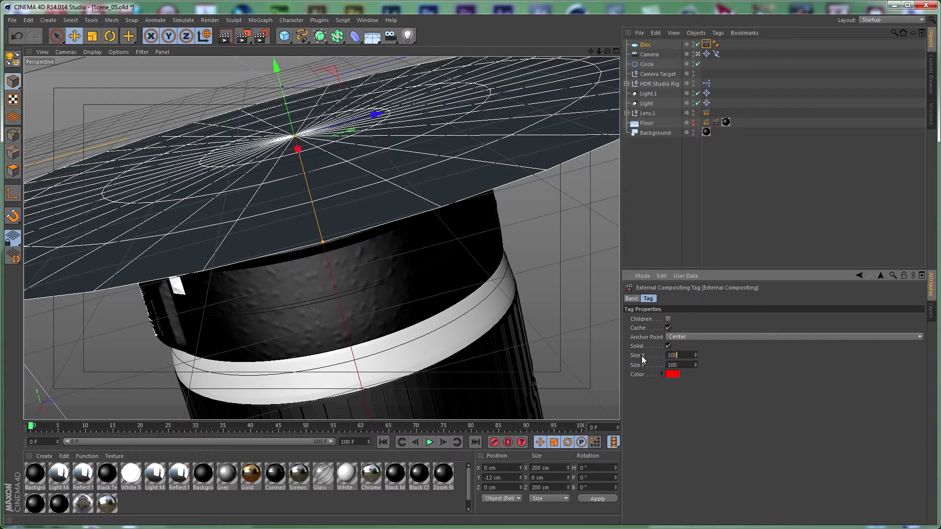
pyautogui.click(665, 175)
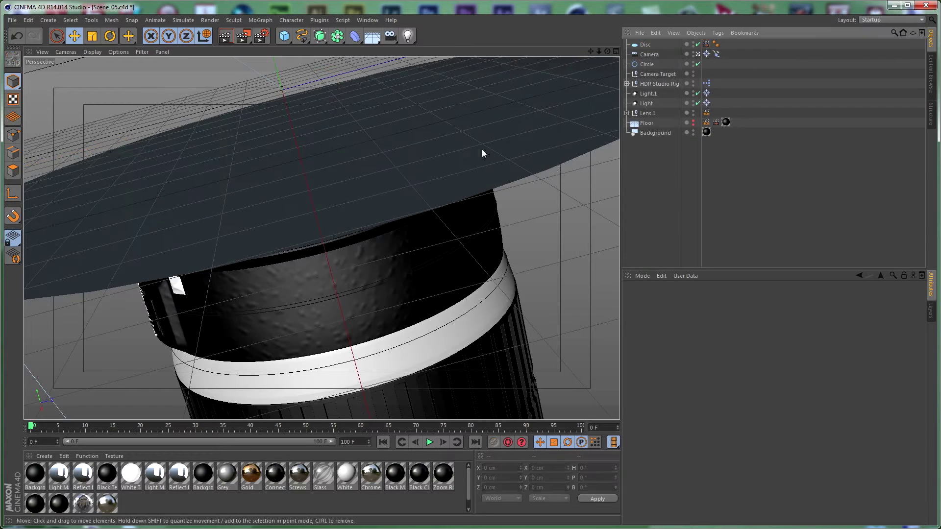
# Disable the Disc to inspect the lens mount beneath it and enable it again.
pyautogui.click(698, 44)
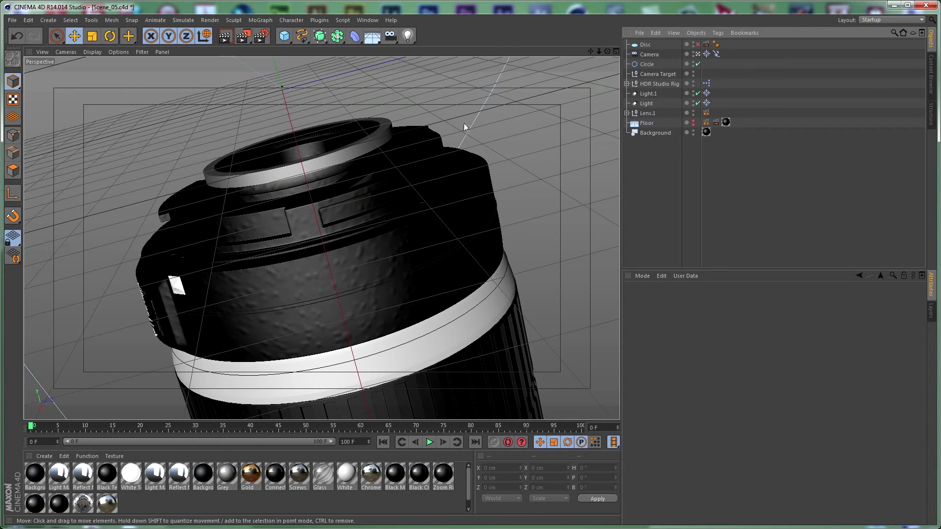
pyautogui.click(698, 44)
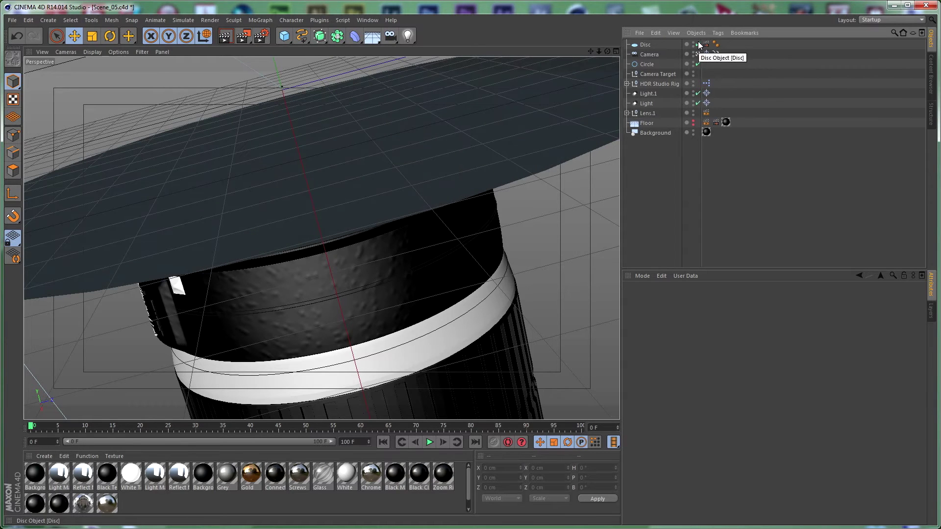
# Disable the Disc and play back the camera animation around the lens.
pyautogui.click(698, 44)
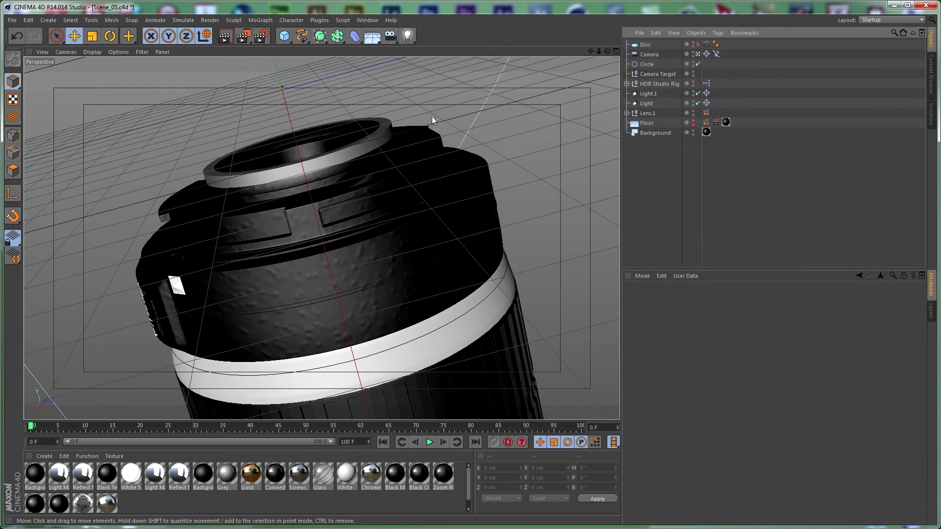
pyautogui.click(429, 442)
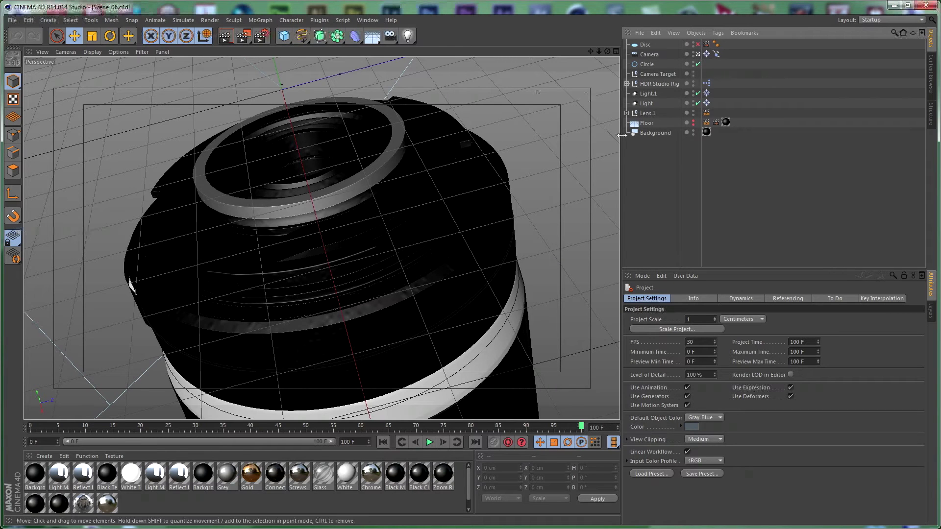
# Delete the Disc and reset the Lens.1 null's Y position to 0 cm and its heading and bank rotation to 0°.
pyautogui.click(646, 45)
pyautogui.press('Delete')
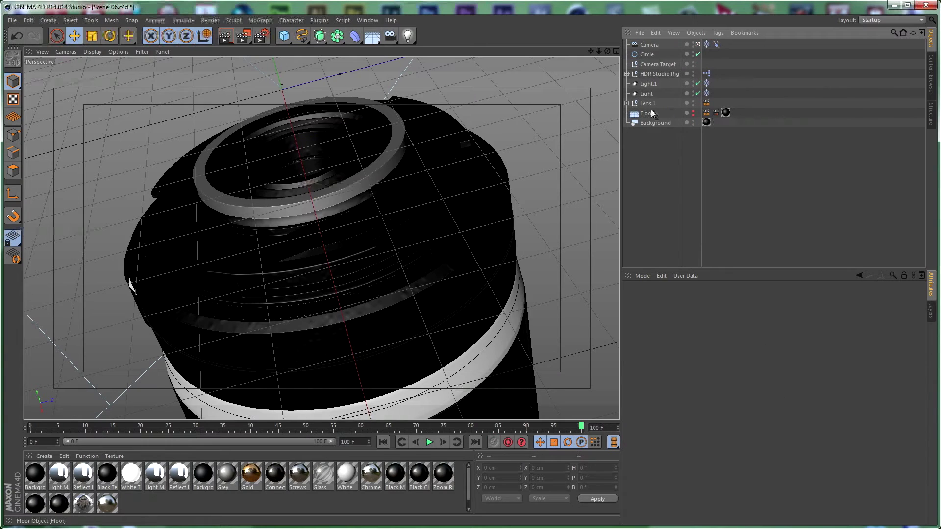
pyautogui.click(647, 104)
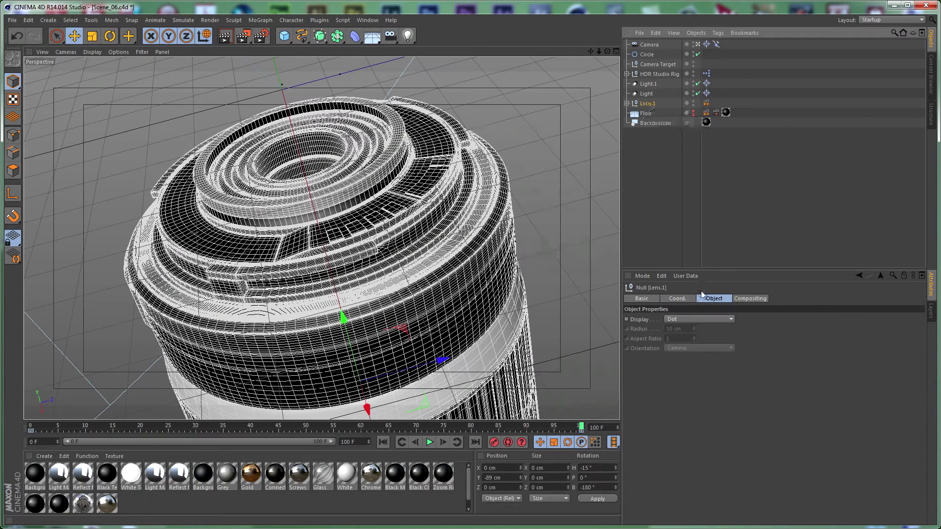
pyautogui.click(689, 300)
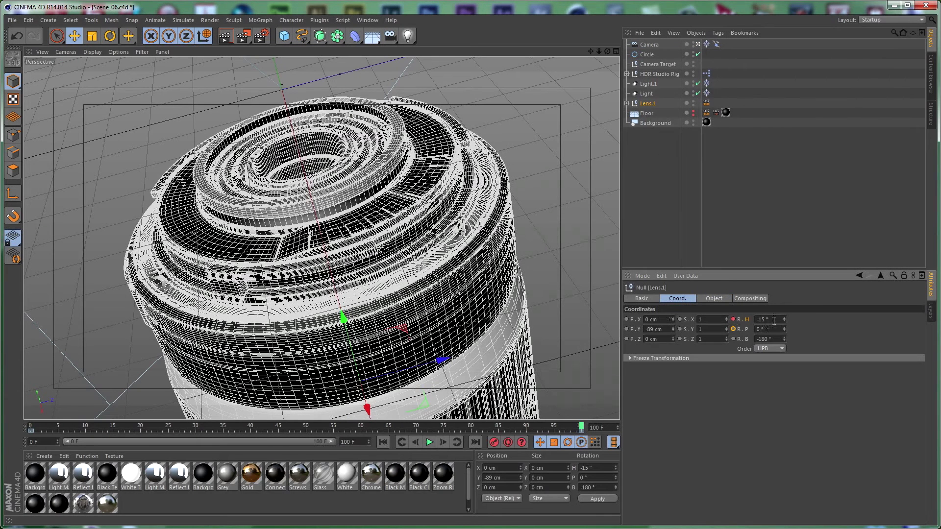
pyautogui.doubleClick(657, 329)
pyautogui.write('0')
pyautogui.click(769, 339)
pyautogui.write('0')
pyautogui.press('Return')
pyautogui.doubleClick(765, 320)
pyautogui.write('0')
pyautogui.press('Return')
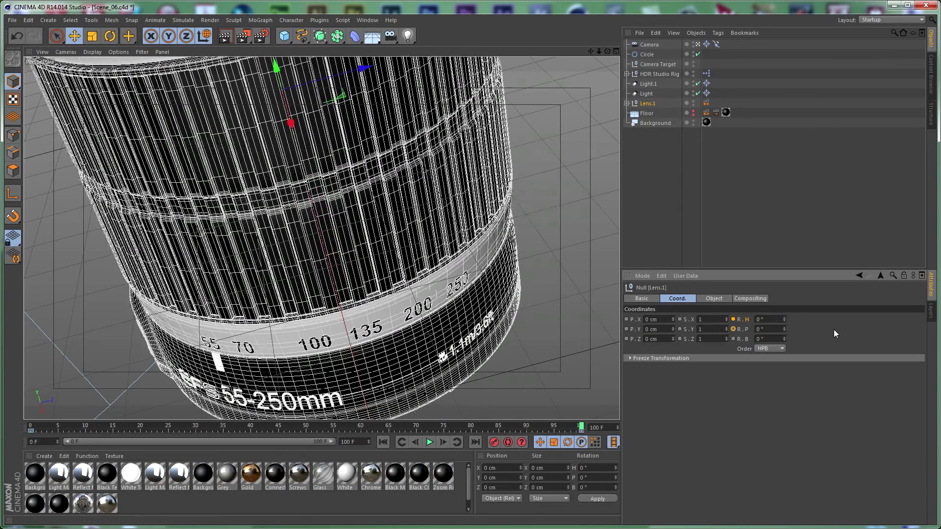
# Delete all existing animation keys of the Camera, Circle and Lens.1 in the F-Curve timeline.
pyautogui.click(367, 20)
pyautogui.click(392, 100)
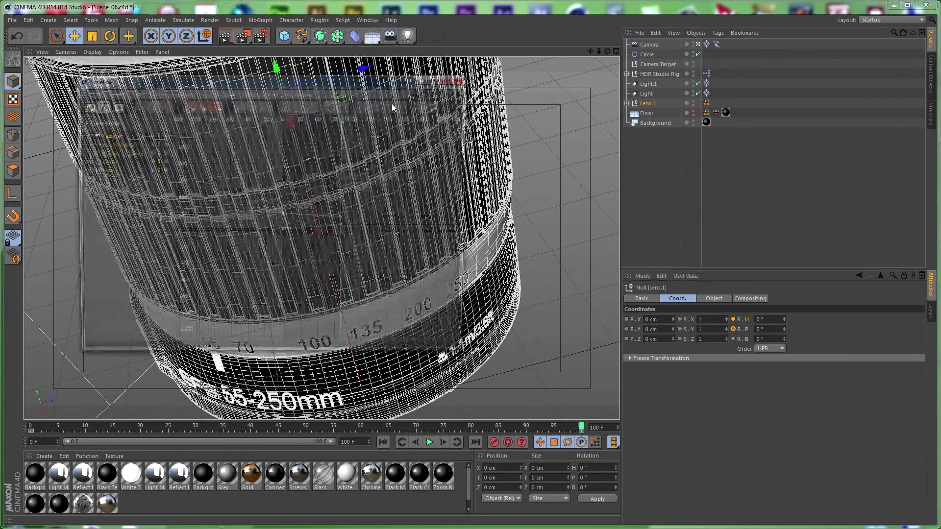
pyautogui.hotkey('ctrl', 'z')
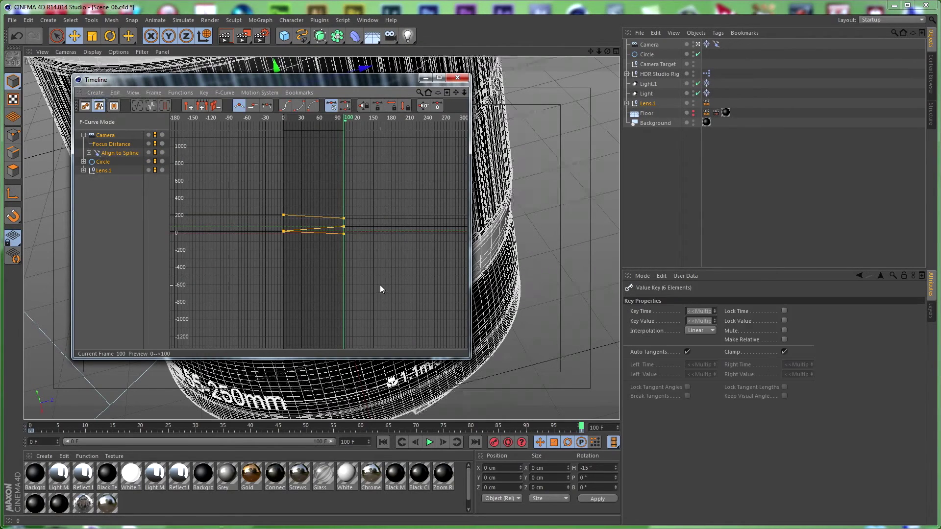
pyautogui.click(380, 284)
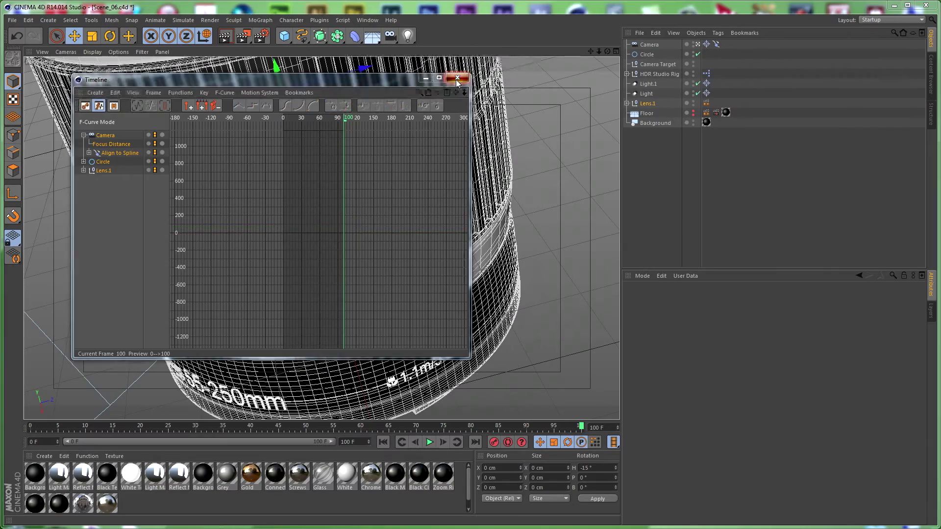
pyautogui.click(457, 77)
# Set the Lens.1 null's heading rotation (R.H) to 0°.
pyautogui.click(666, 160)
pyautogui.click(648, 103)
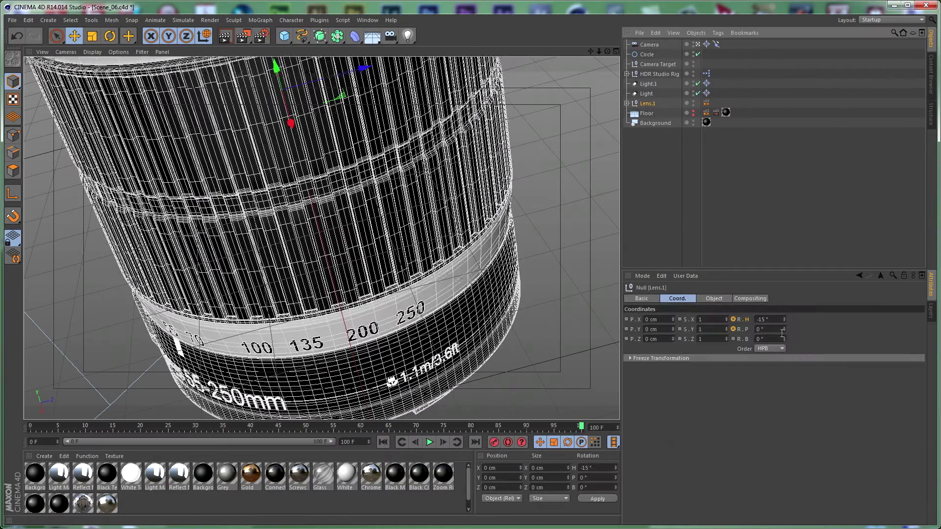
pyautogui.write('0')
pyautogui.press('Return')
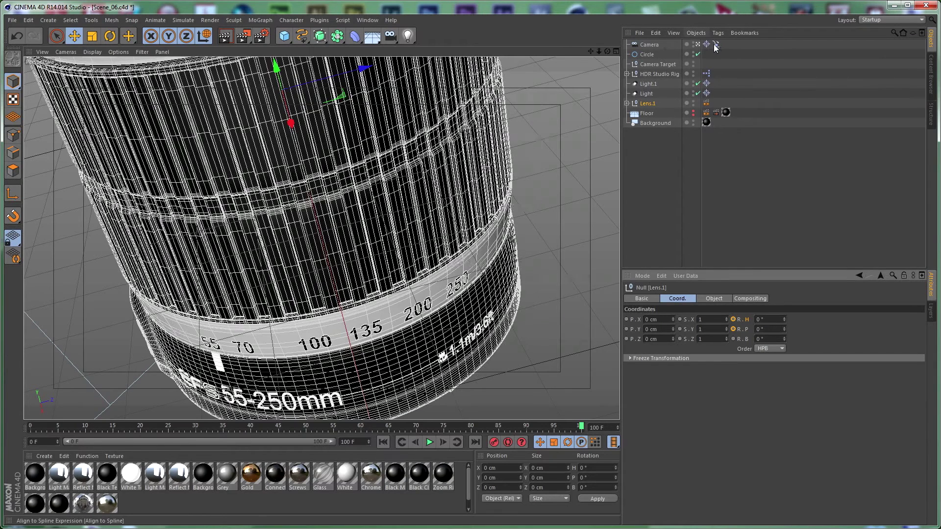
# Set the Camera's bank rotation (R.B) to 0° to level the view.
pyautogui.click(659, 44)
pyautogui.click(780, 346)
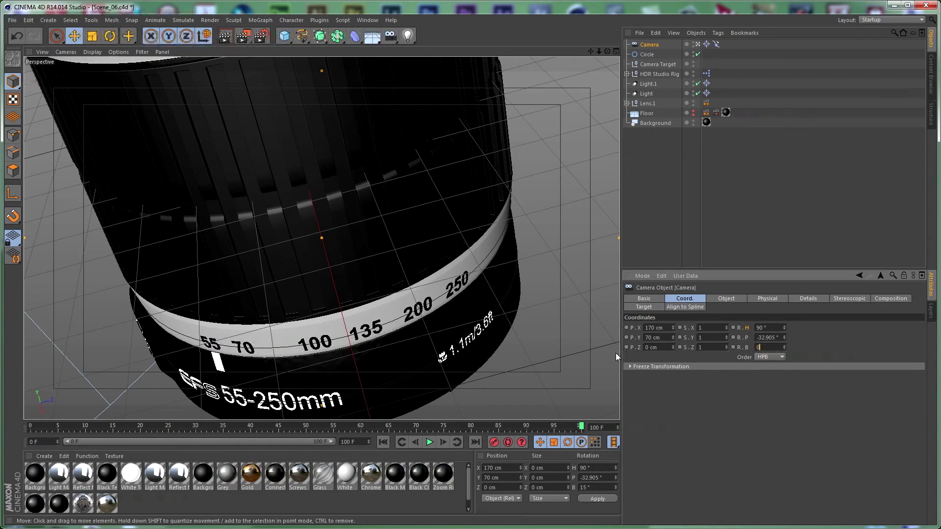
pyautogui.write('0')
pyautogui.press('Return')
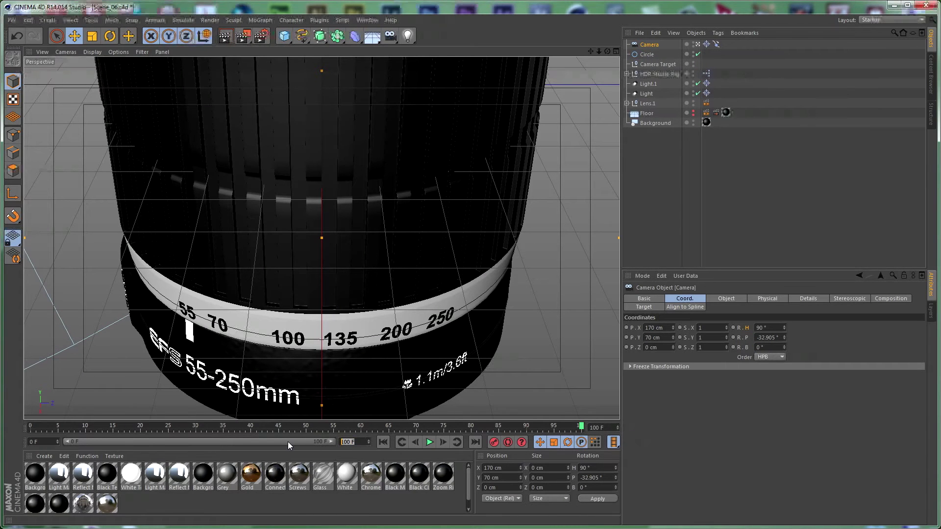
# Extend the animation's end to 200 frames and go to frame 0.
pyautogui.write('200')
pyautogui.press('Return')
pyautogui.moveTo(196, 444); pyautogui.dragTo(1, 431)
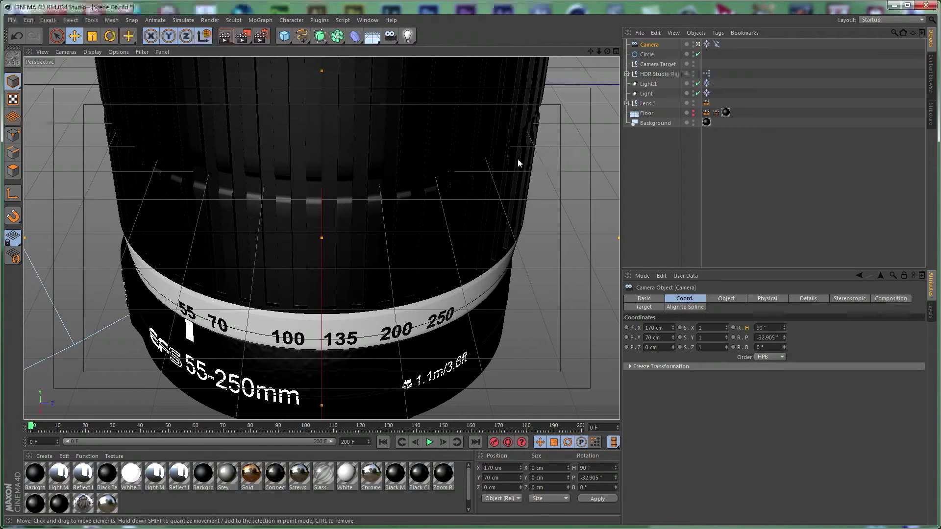
# Leave the camera view, expand the Lens.1 hierarchy and make its hidden Back Cap visible.
pyautogui.click(647, 104)
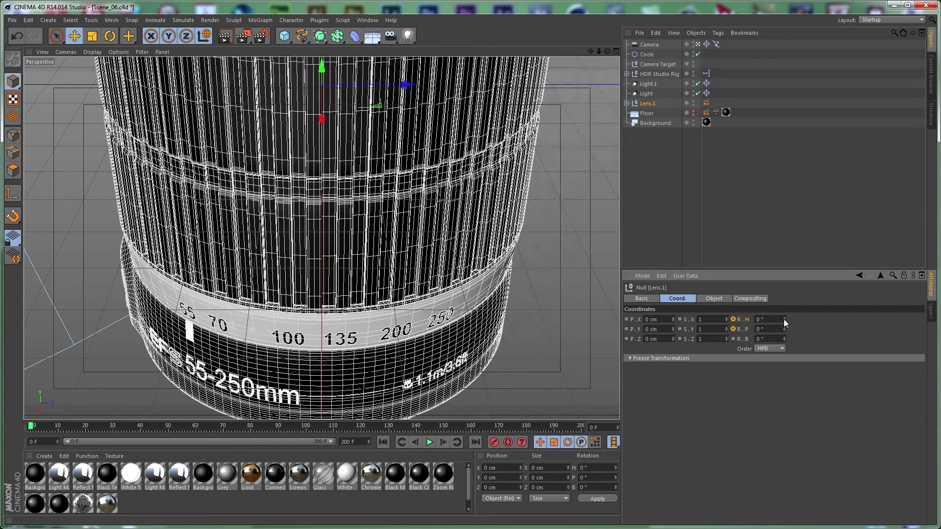
pyautogui.click(698, 45)
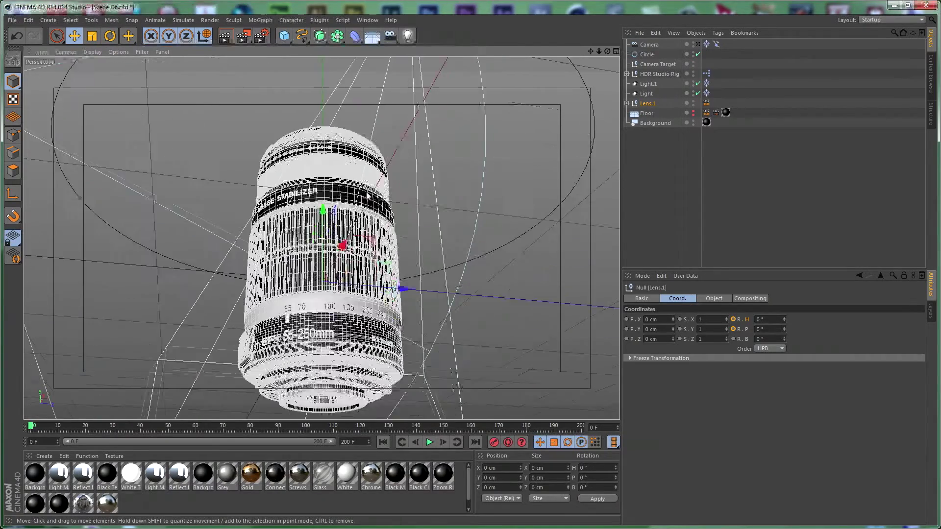
pyautogui.click(627, 104)
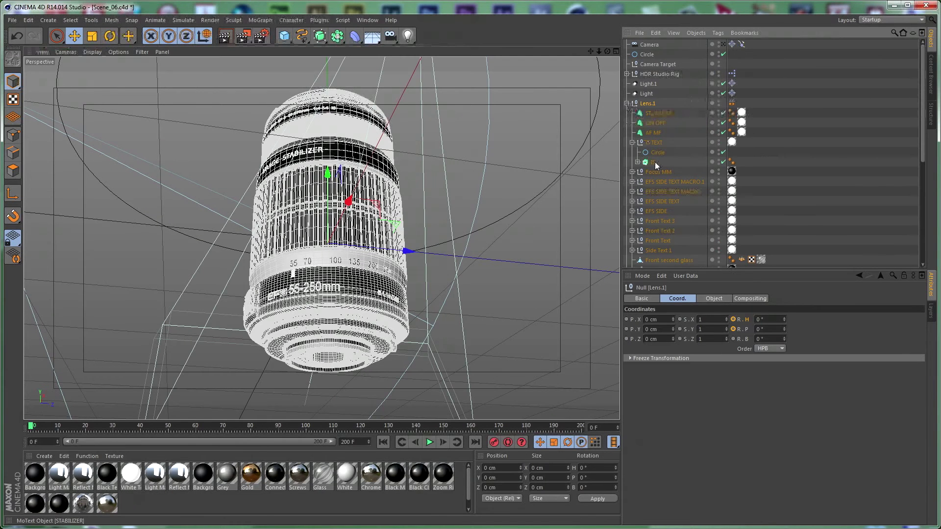
pyautogui.scroll(-5, 656, 166)
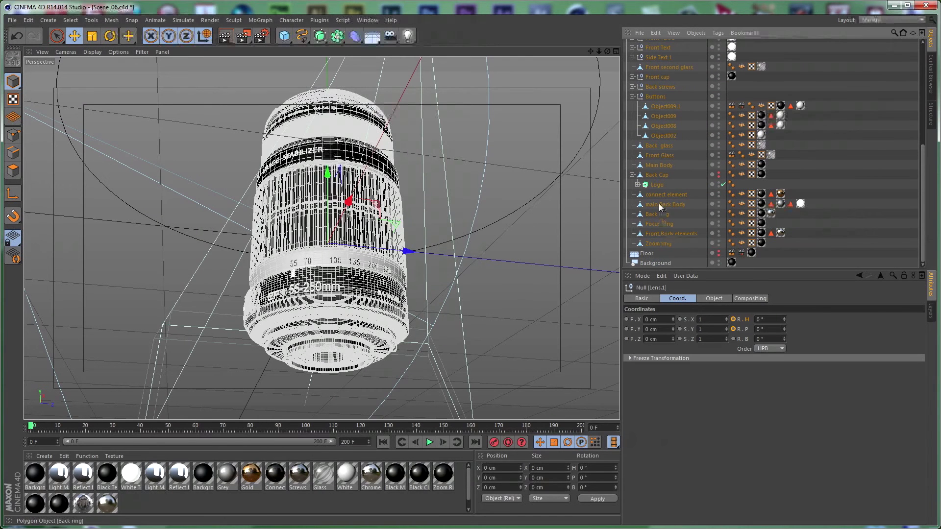
pyautogui.click(659, 174)
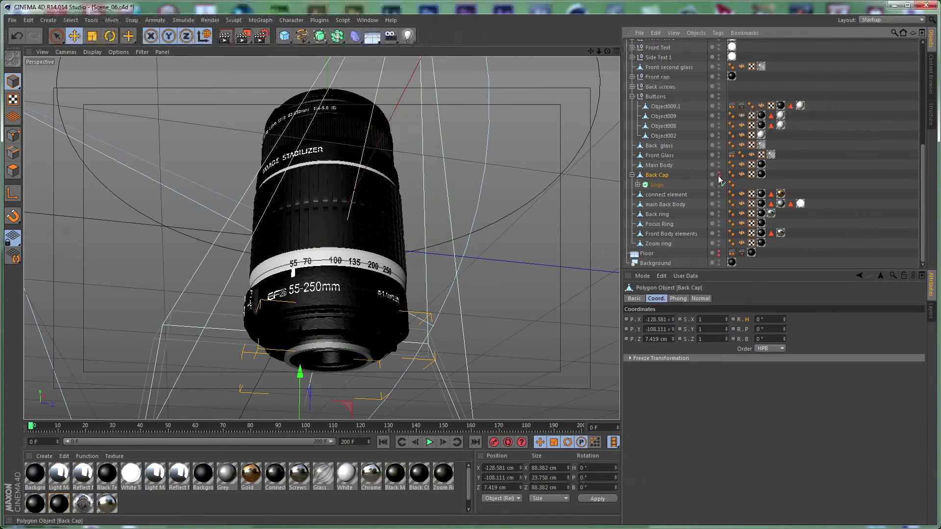
pyautogui.click(719, 174)
# Hide the Front cap of the lens in the editor and renderer, and collapse the Lens.1 hierarchy.
pyautogui.keyDown('alt'); pyautogui.moveTo(426, 150); pyautogui.dragTo(372, 190); pyautogui.keyUp('alt')
pyautogui.click(385, 162)
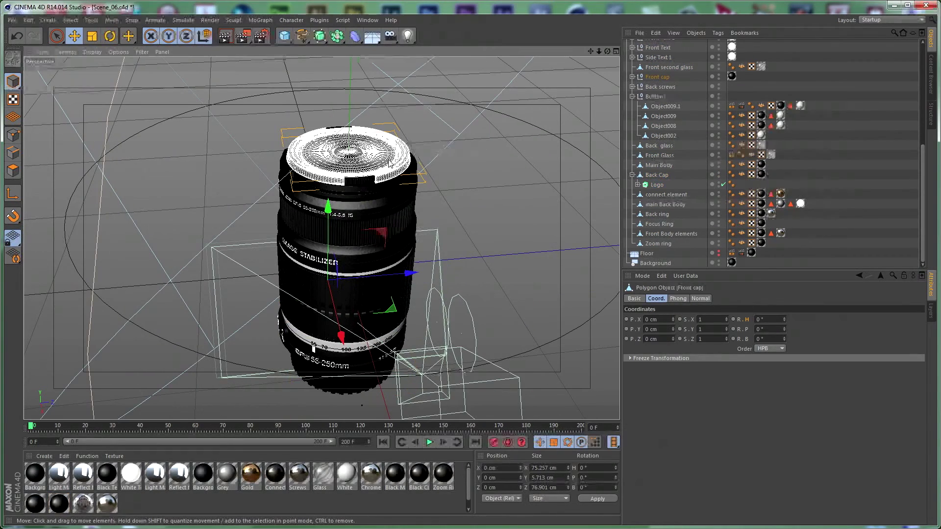
pyautogui.keyDown('shift'); pyautogui.click(363, 182); pyautogui.keyUp('shift')
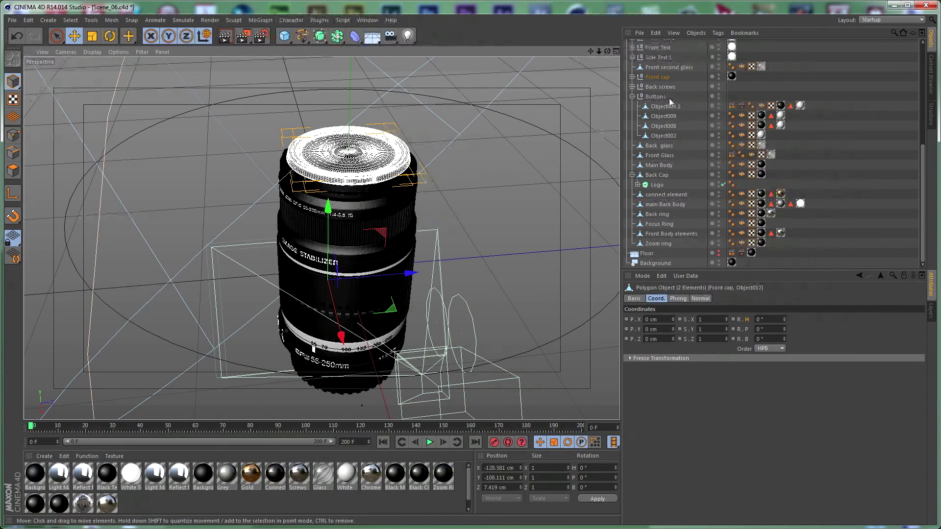
pyautogui.click(659, 77)
pyautogui.click(719, 76)
pyautogui.click(719, 76)
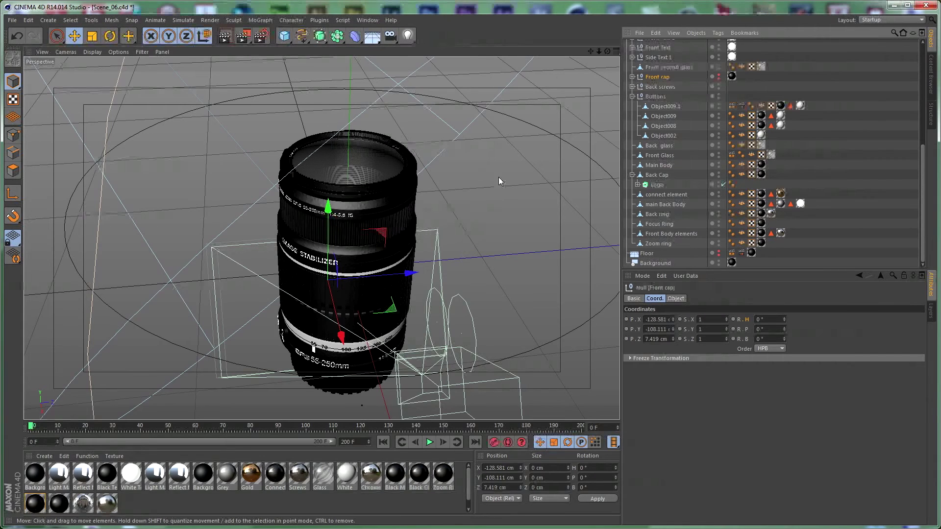
pyautogui.keyDown('alt'); pyautogui.moveTo(467, 151); pyautogui.dragTo(470, 197); pyautogui.keyUp('alt')
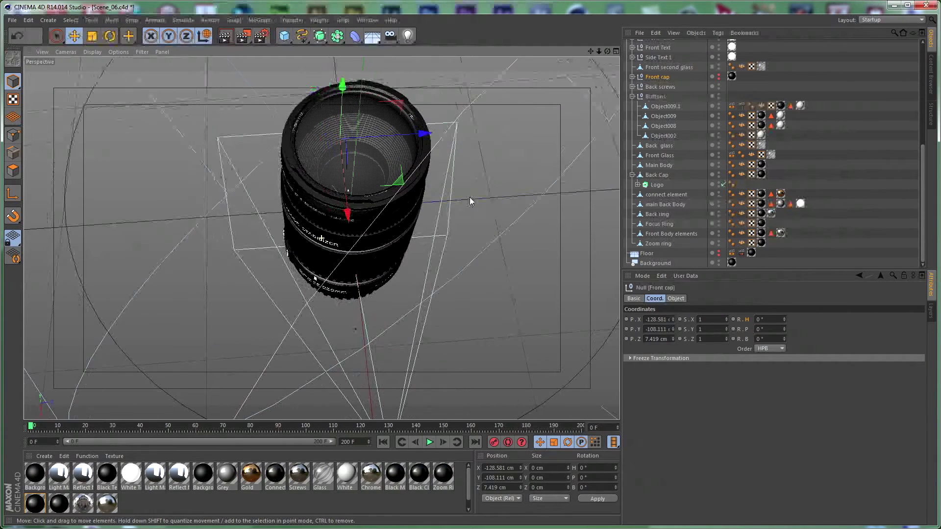
pyautogui.scroll(4, 682, 88)
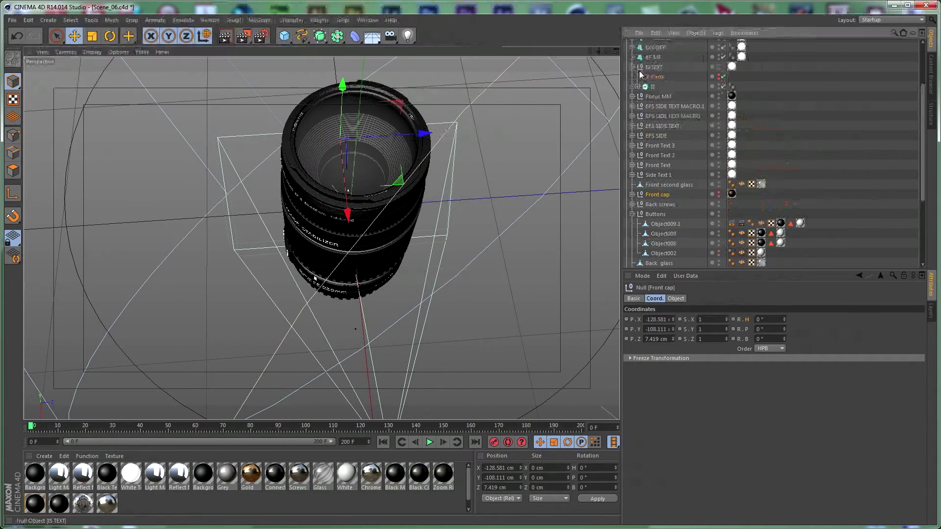
pyautogui.scroll(3, 647, 78)
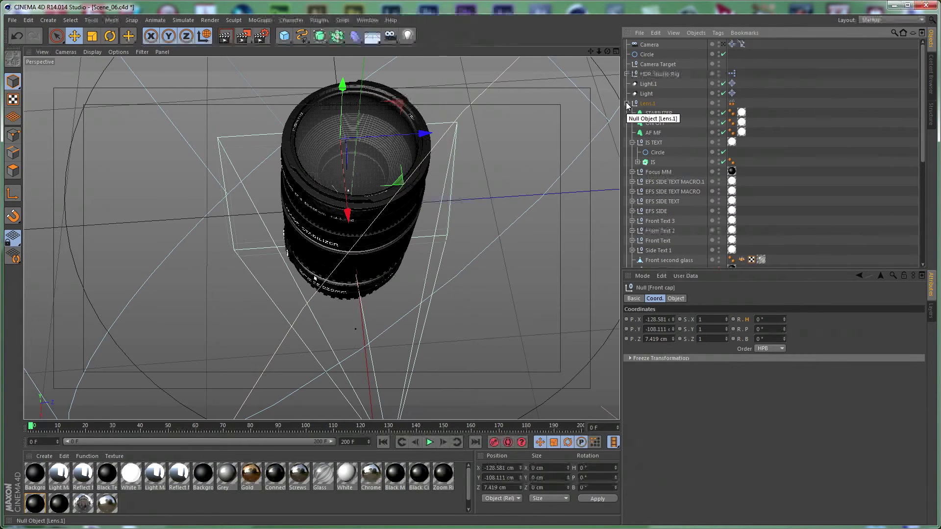
pyautogui.click(626, 103)
pyautogui.click(652, 141)
# Keyframe the Camera's bank rotation from 10° on frame 0 to 0° on frame 150.
pyautogui.click(649, 44)
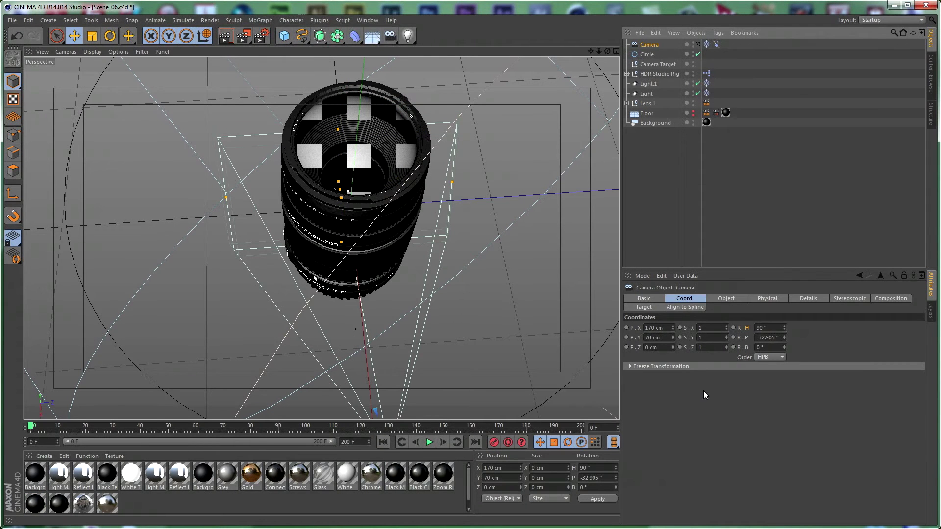
pyautogui.write('10')
pyautogui.press('Return')
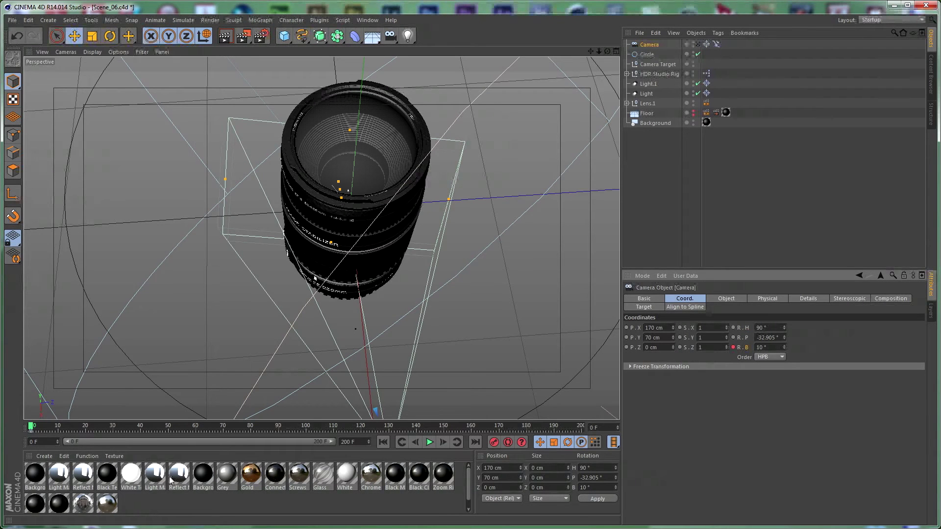
pyautogui.moveTo(32, 426); pyautogui.dragTo(449, 428)
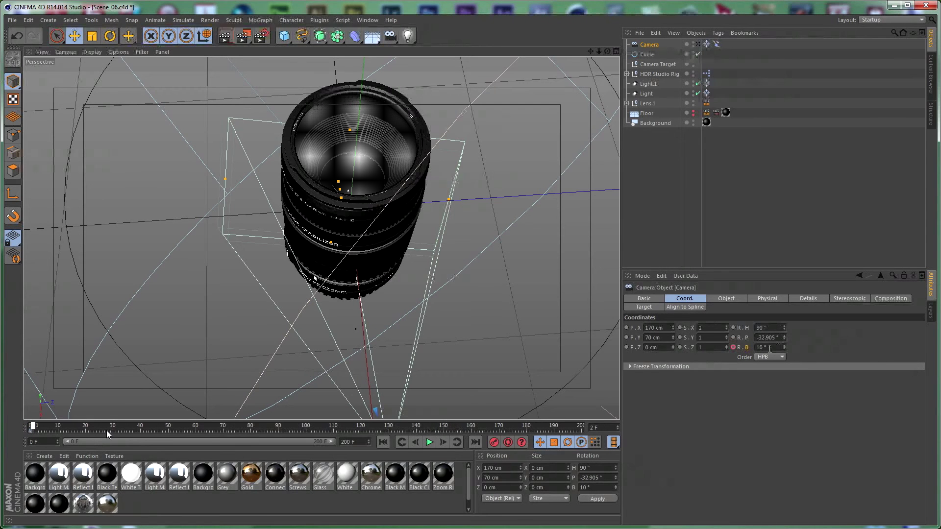
pyautogui.doubleClick(767, 347)
pyautogui.write('0')
pyautogui.press('Return')
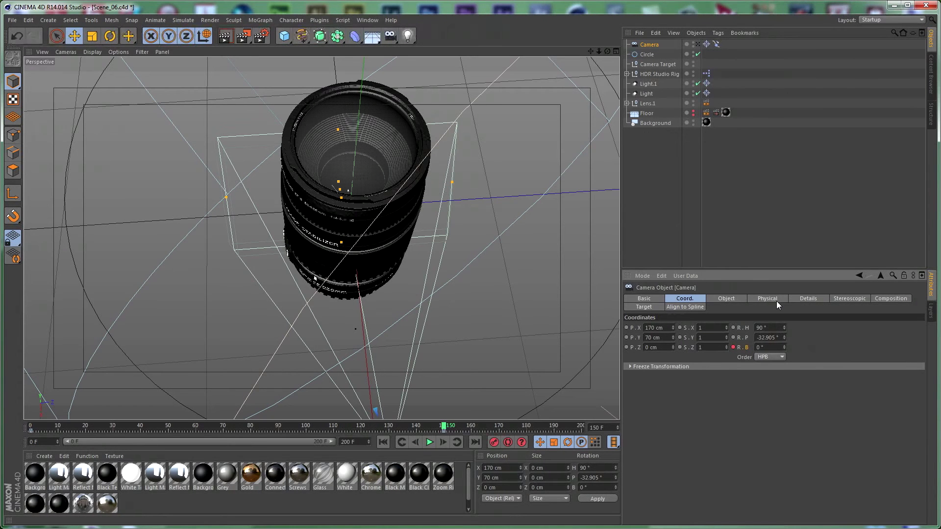
# Assign Lens.1 as the Camera's Focus Object and set its Focal Length to 65 mm.
pyautogui.click(728, 299)
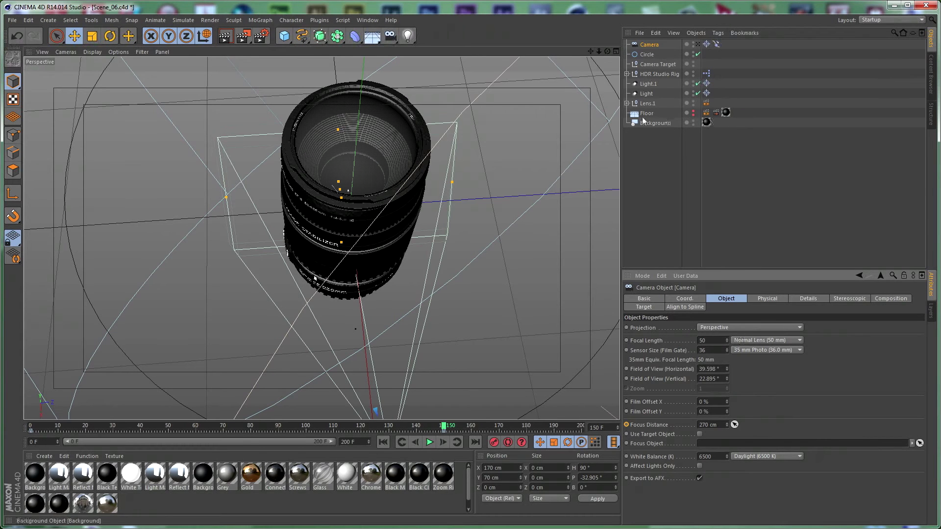
pyautogui.moveTo(646, 105); pyautogui.dragTo(721, 442)
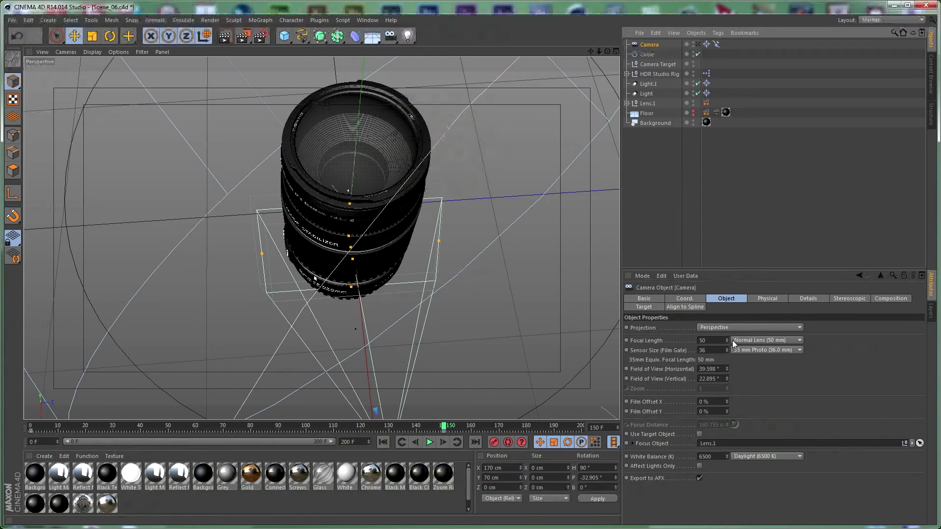
pyautogui.click(709, 340)
pyautogui.write('65')
pyautogui.press('Return')
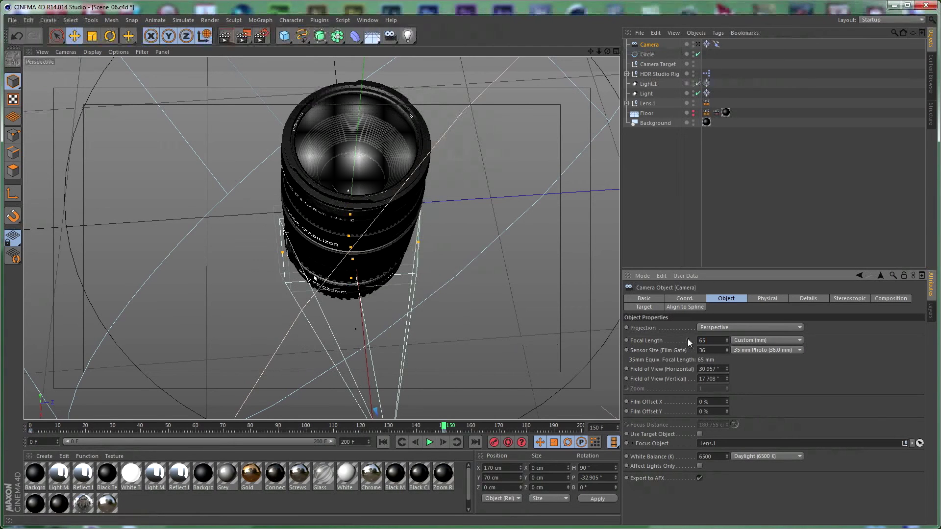
# Set the End of the Camera's DOF Map Front Blur and Rear Blur to 100 cm and return to frame 0.
pyautogui.click(808, 299)
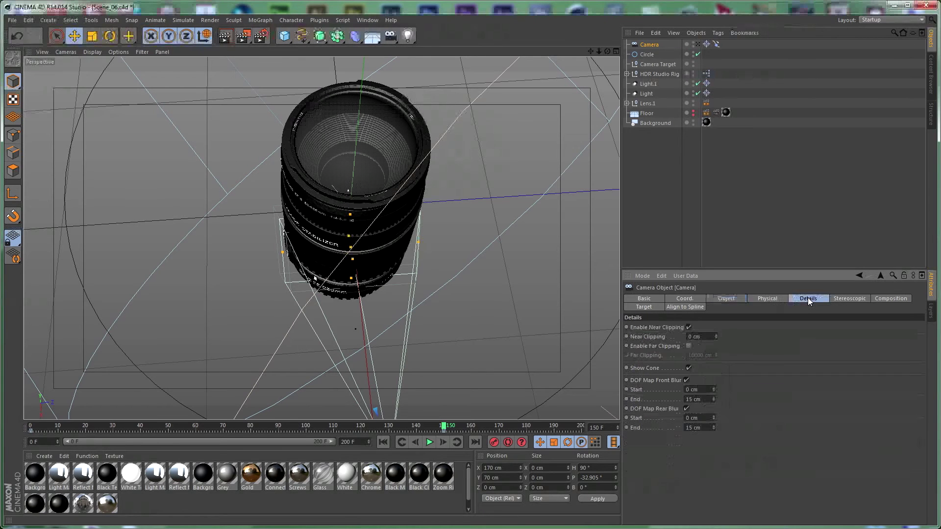
pyautogui.doubleClick(696, 399)
pyautogui.write('100')
pyautogui.press('Return')
pyautogui.doubleClick(695, 427)
pyautogui.write('100')
pyautogui.press('Return')
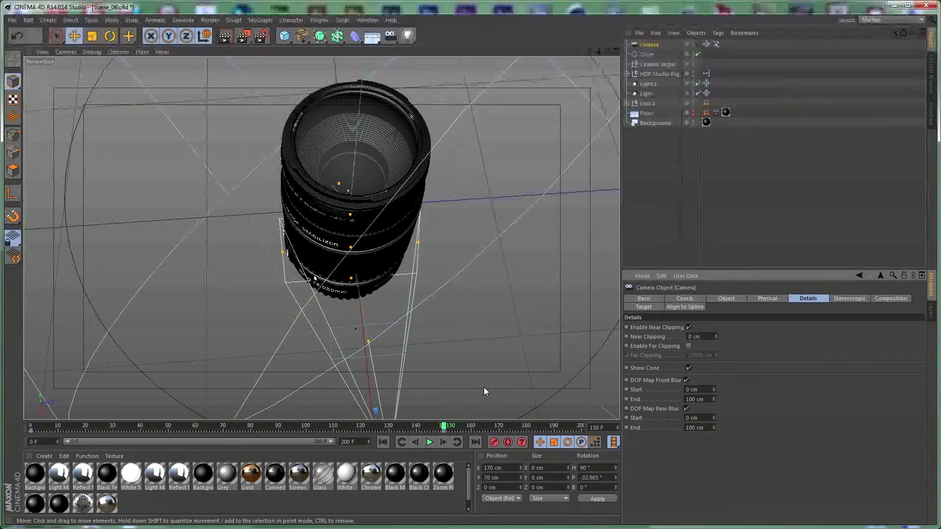
pyautogui.moveTo(443, 427); pyautogui.dragTo(1, 427)
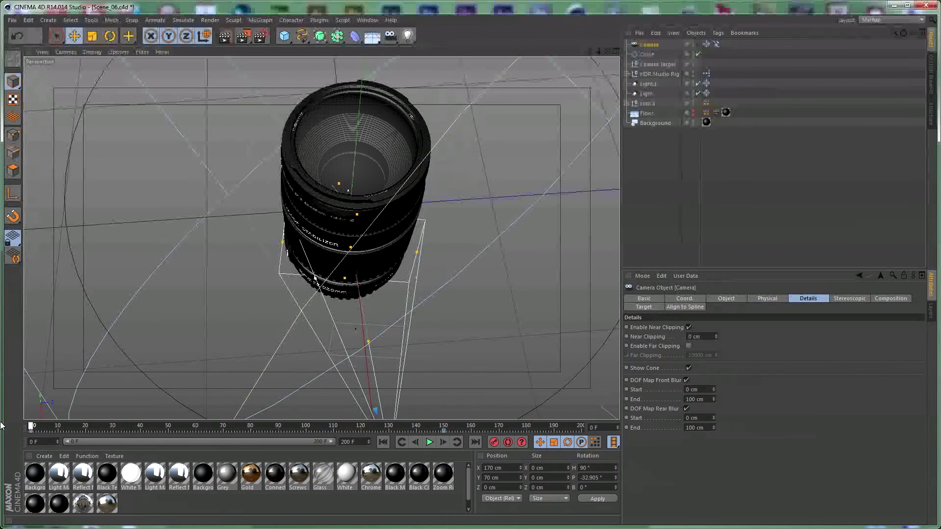
# Look through the Camera and keyframe the Circle's Y position at -200 cm on frame 0.
pyautogui.click(706, 44)
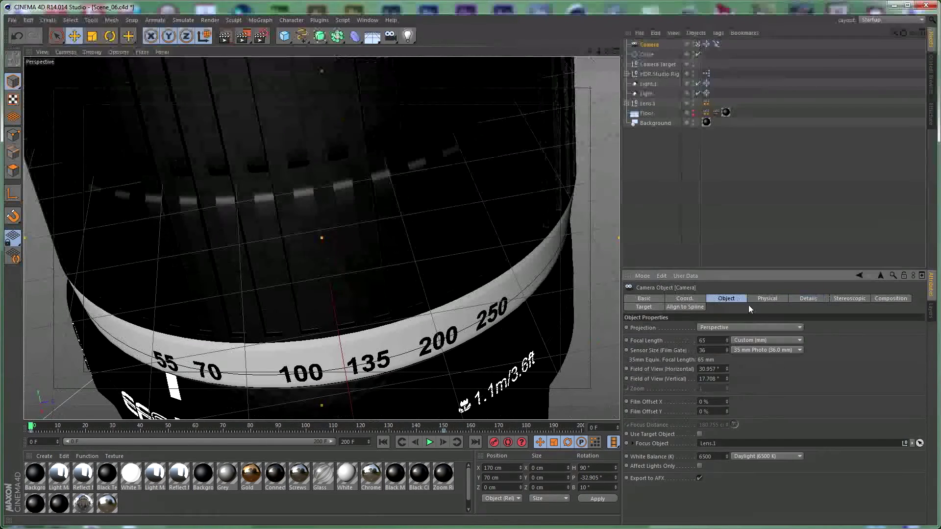
pyautogui.click(685, 299)
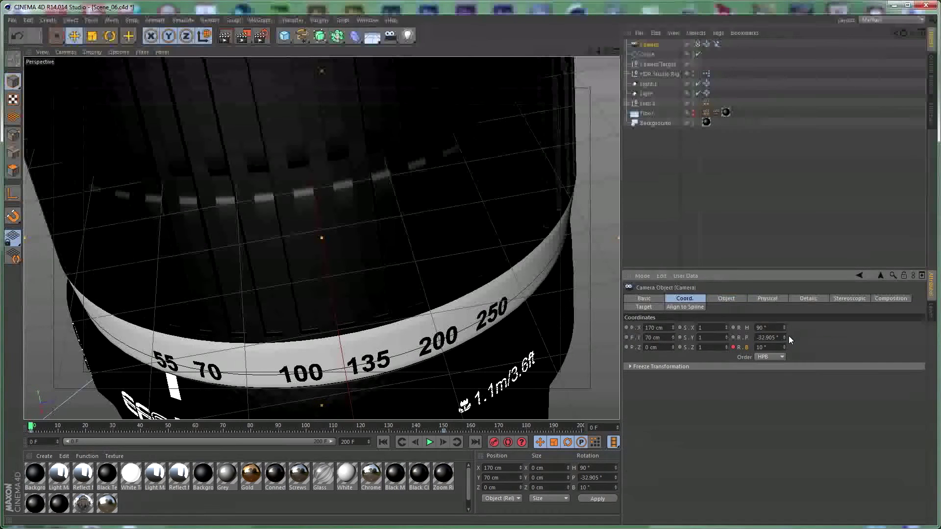
pyautogui.click(647, 55)
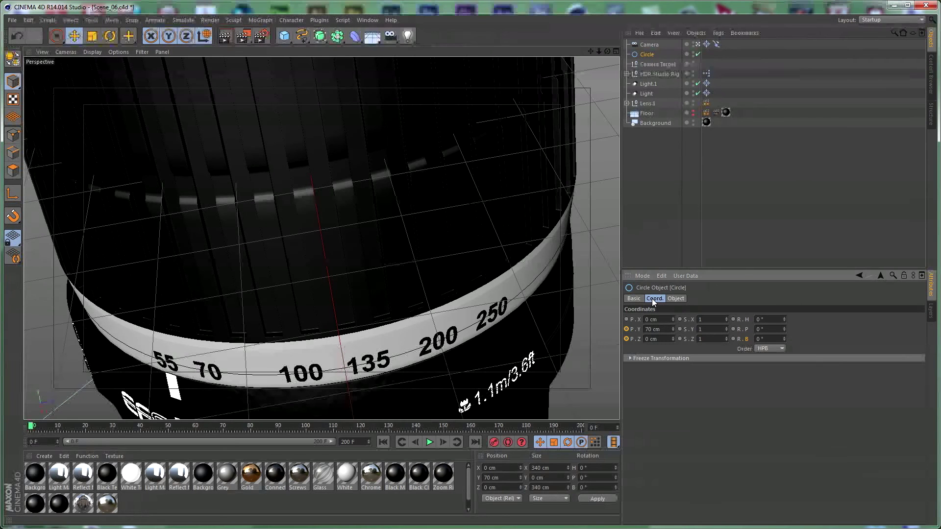
pyautogui.moveTo(665, 330); pyautogui.dragTo(647, 334)
pyautogui.write('-200')
pyautogui.press('Return')
pyautogui.keyDown('ctrl'); pyautogui.click(626, 329); pyautogui.keyUp('ctrl')
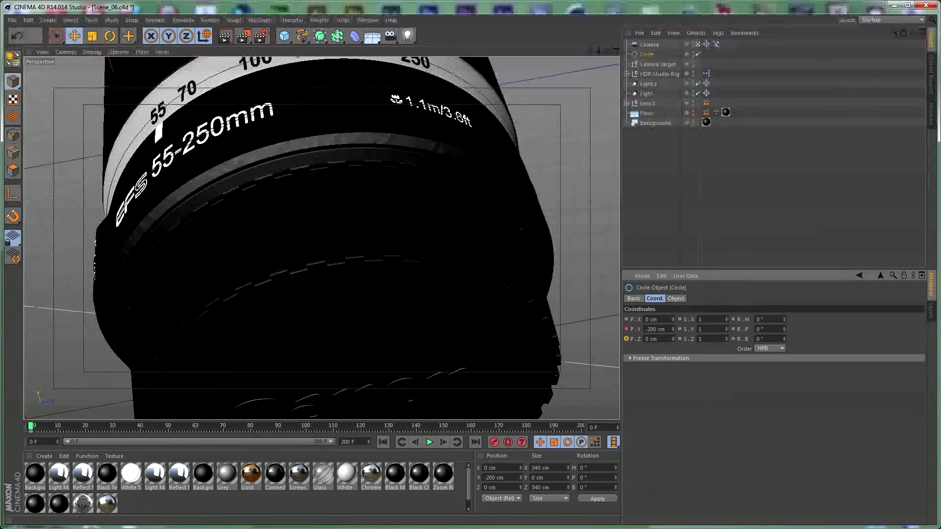
# Keyframe the Circle's Y position at 720 cm on frame 150.
pyautogui.moveTo(426, 425); pyautogui.dragTo(442, 425)
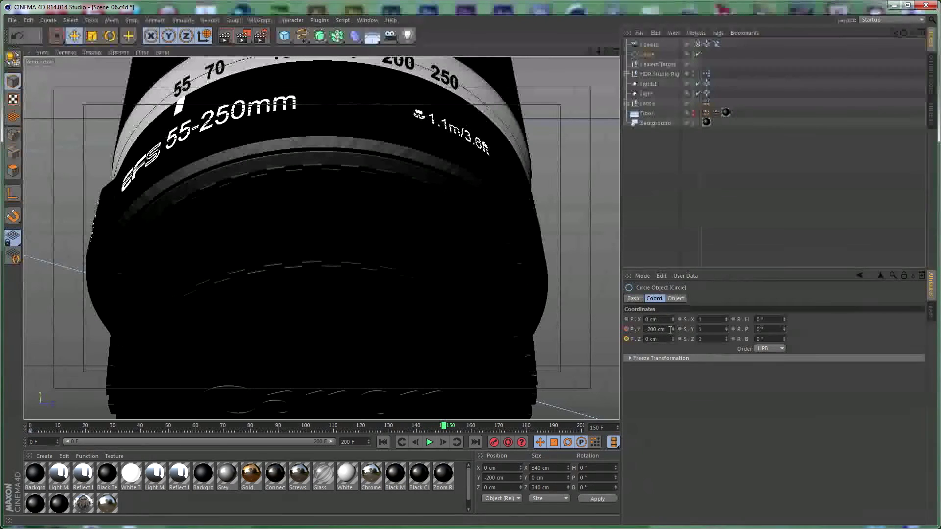
pyautogui.click(657, 329)
pyautogui.write('720')
pyautogui.press('Return')
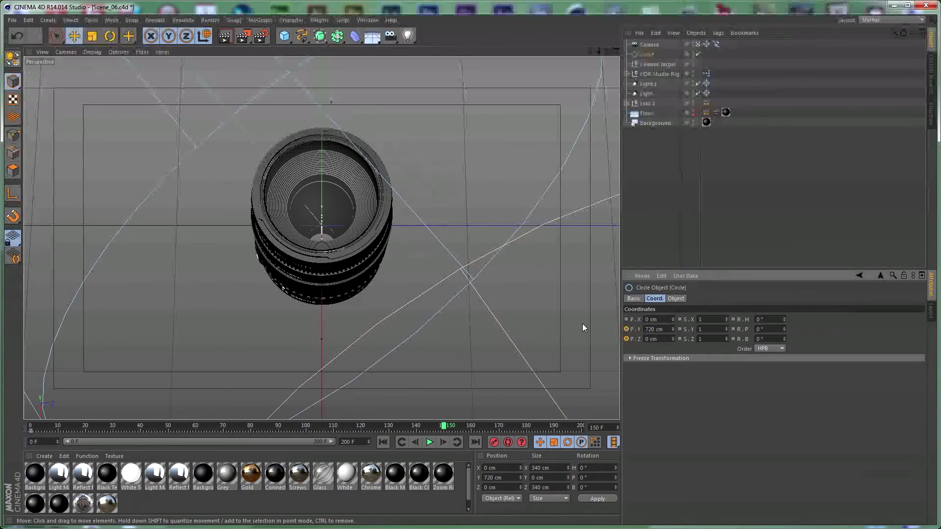
pyautogui.click(626, 329)
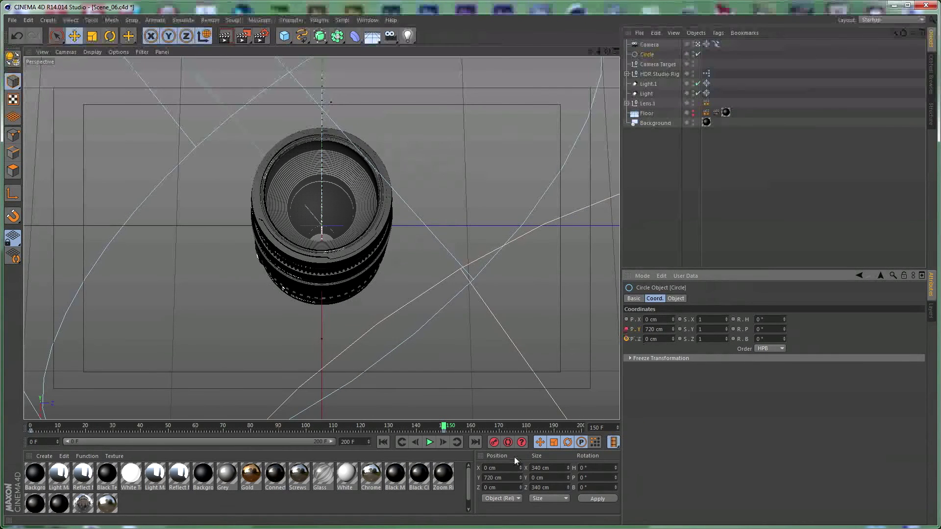
# Keyframe the Circle's Radius from 500 cm on frame 0 to 0 cm on frame 150.
pyautogui.click(383, 442)
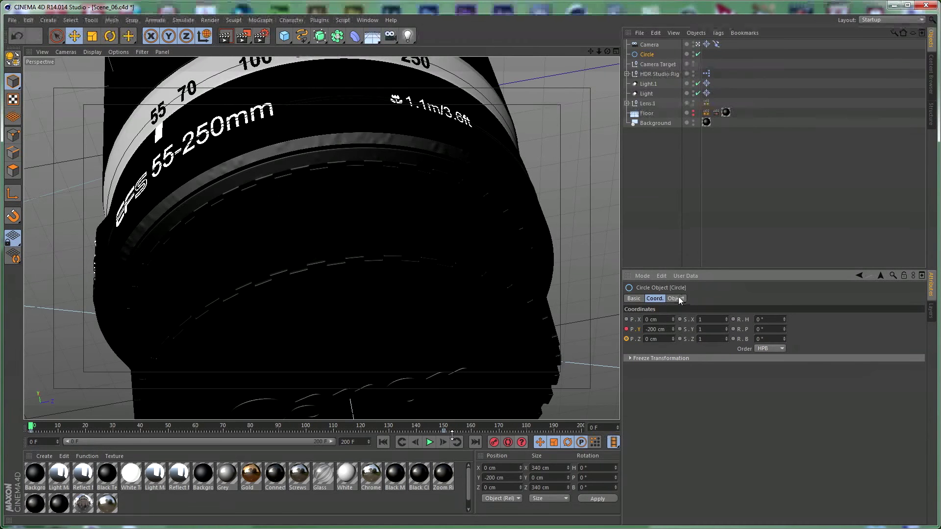
pyautogui.click(675, 299)
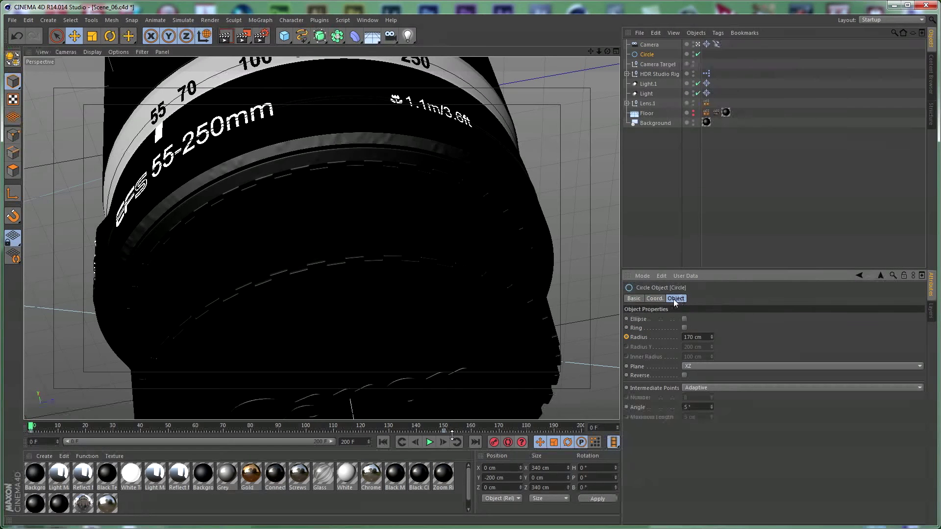
pyautogui.doubleClick(691, 337)
pyautogui.write('500')
pyautogui.press('Return')
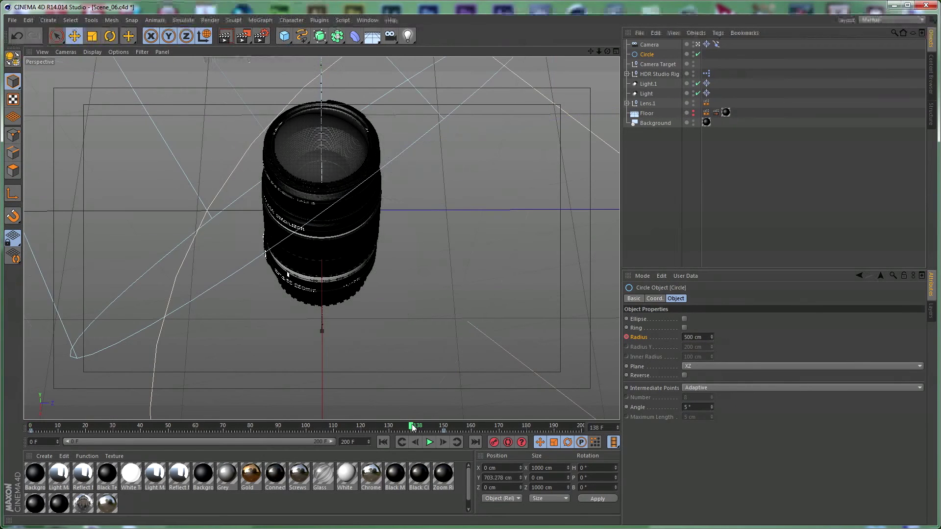
pyautogui.moveTo(411, 428); pyautogui.dragTo(442, 426)
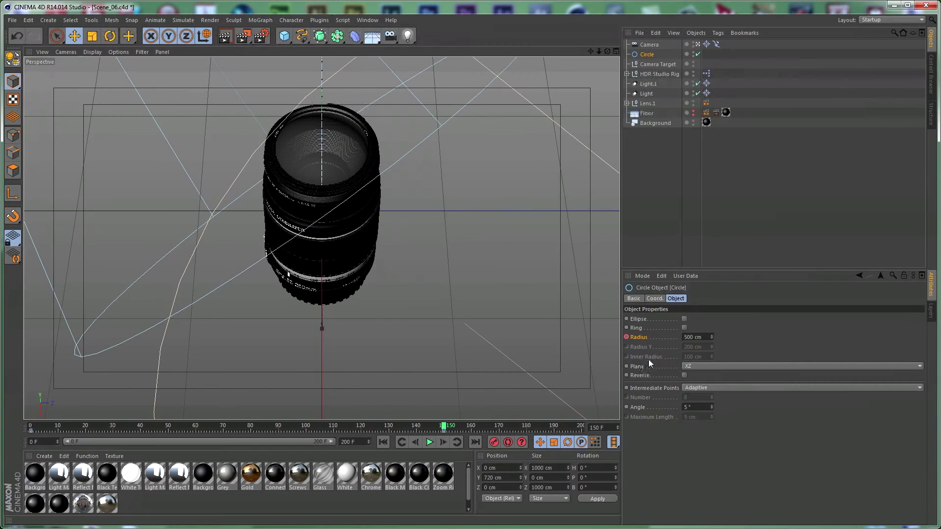
pyautogui.doubleClick(694, 337)
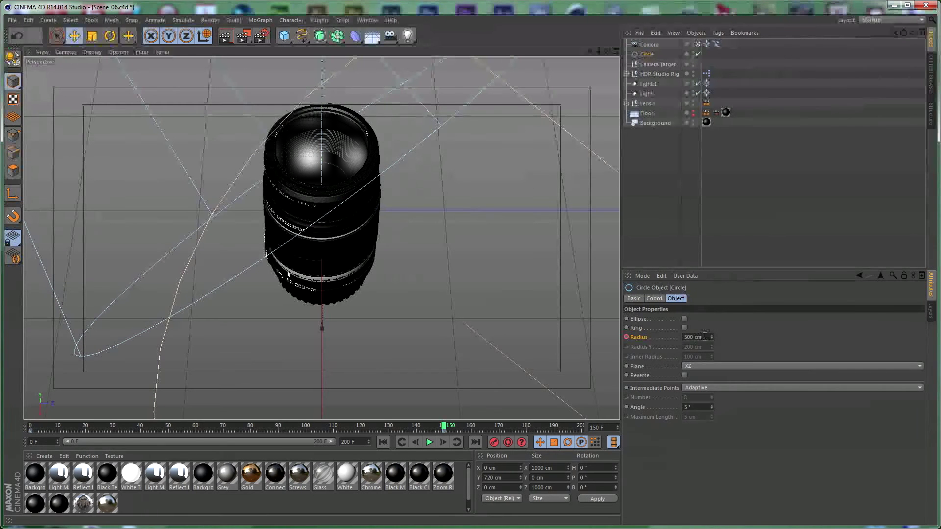
pyautogui.write('0')
pyautogui.press('Return')
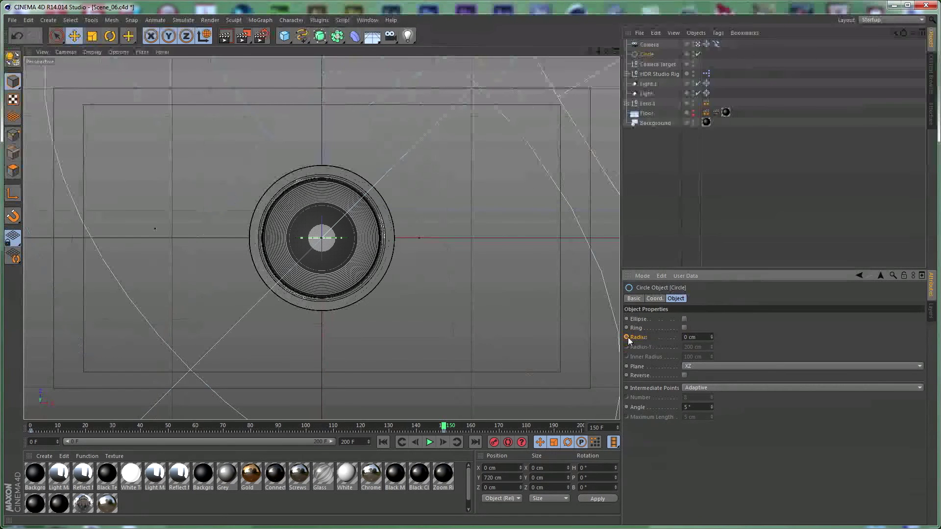
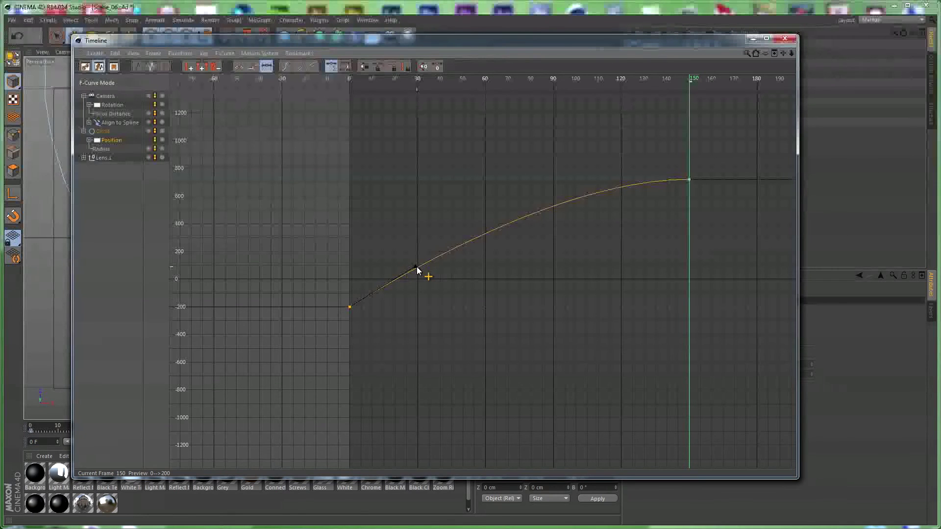
# Reshape the Circle's Position F-curve tangents into a steep start and a steadier rise into frame 150, and close the Timeline.
pyautogui.moveTo(415, 270); pyautogui.dragTo(411, 274)
pyautogui.click(689, 180)
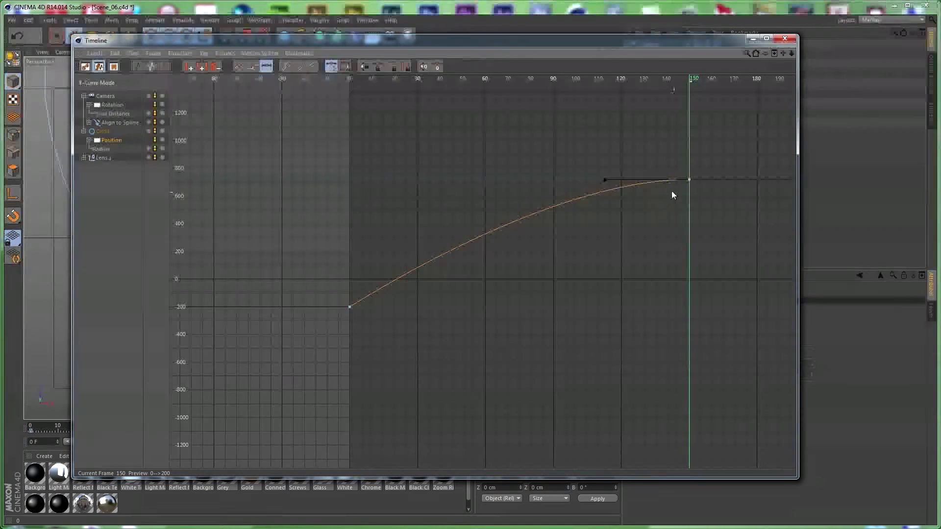
pyautogui.moveTo(598, 179); pyautogui.dragTo(615, 197)
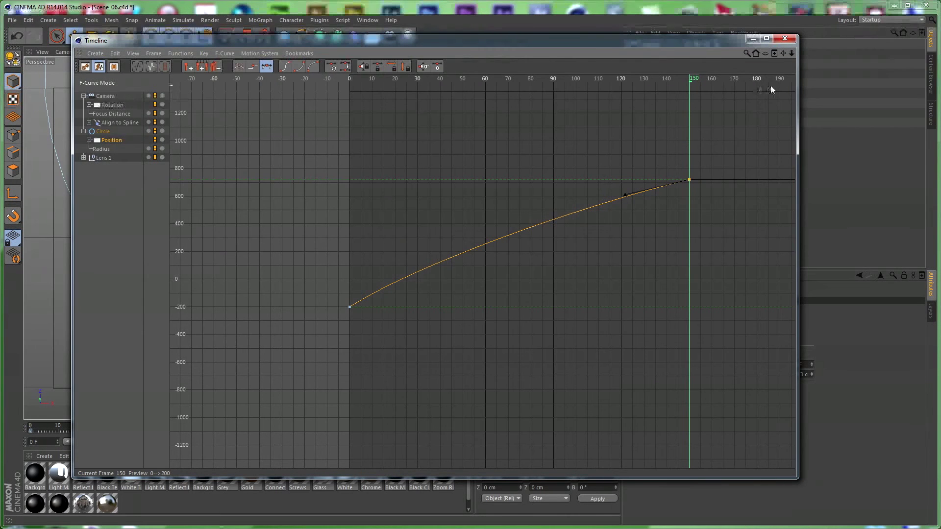
pyautogui.click(784, 39)
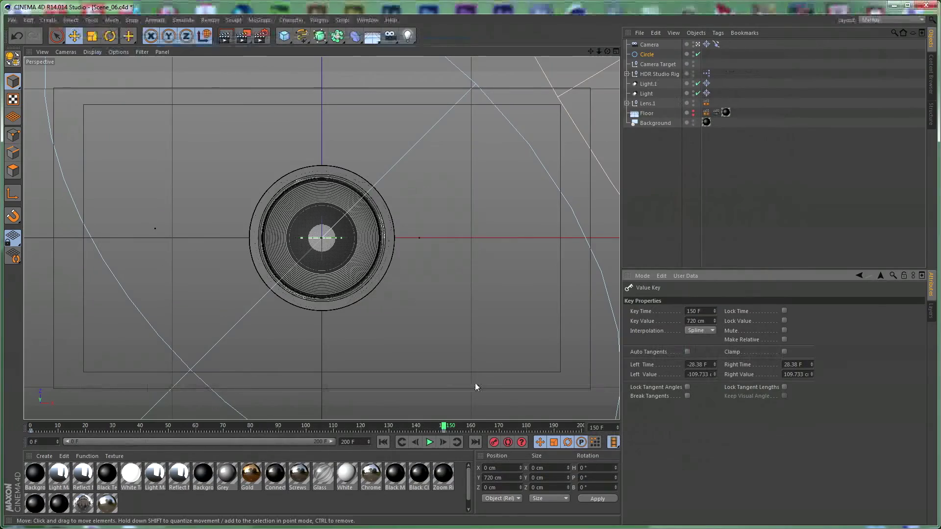
# Keyframe the Camera's Align to Spline Position from 0% on frame 0 to 50% on frame 150, and preview the animation.
pyautogui.moveTo(444, 427); pyautogui.dragTo(7, 430)
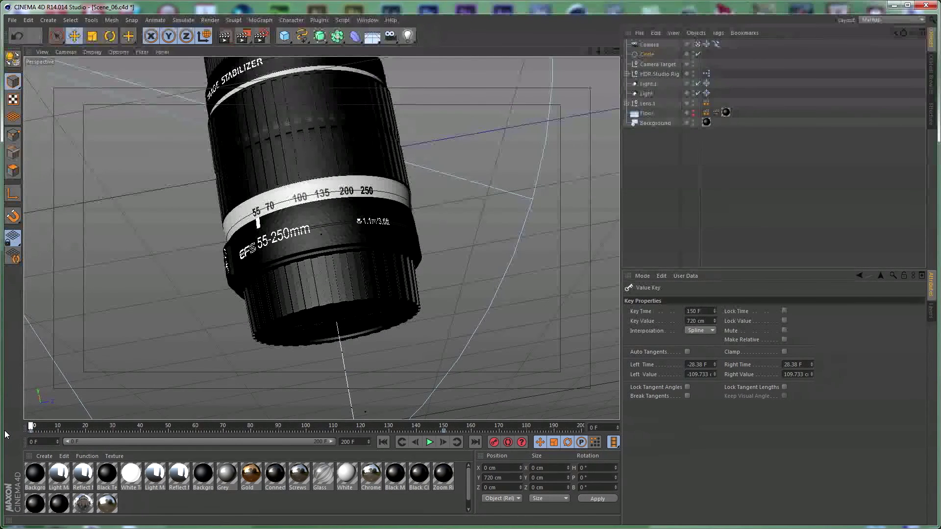
pyautogui.click(716, 44)
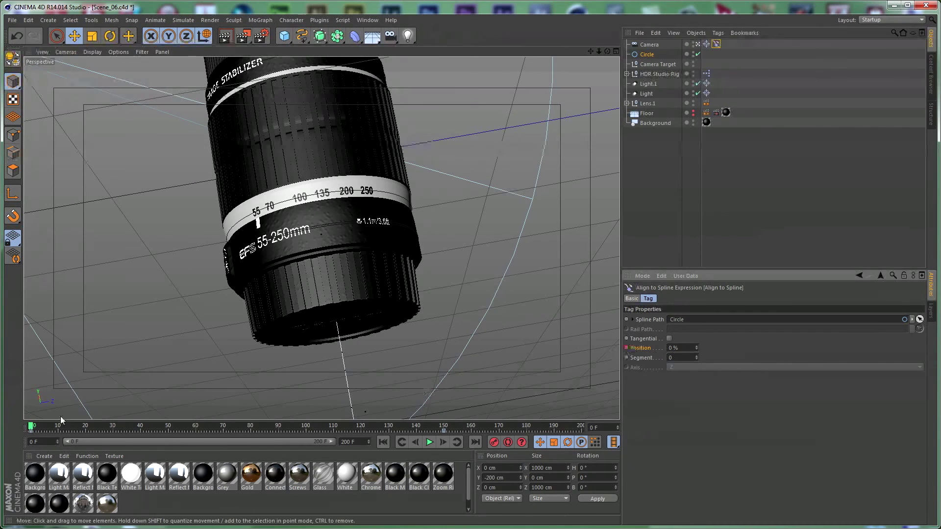
pyautogui.moveTo(34, 426); pyautogui.dragTo(444, 430)
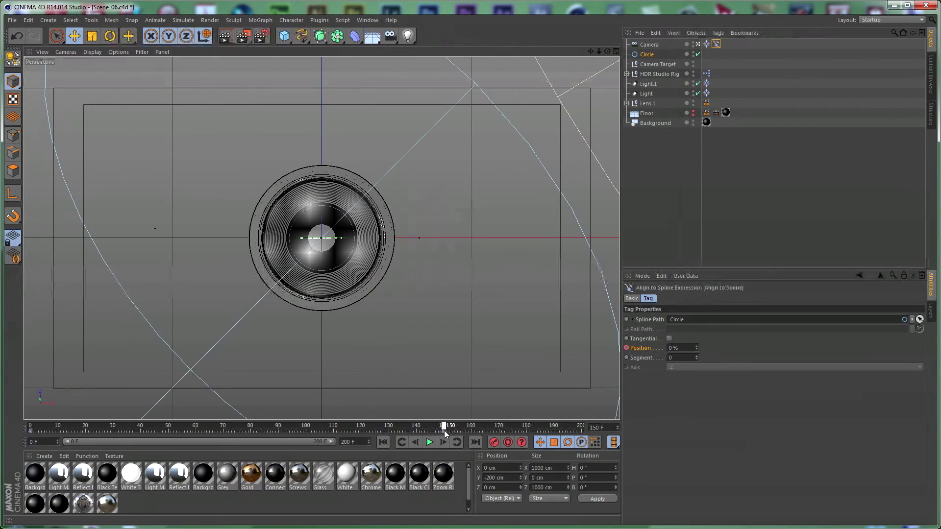
pyautogui.doubleClick(681, 347)
pyautogui.write('50')
pyautogui.press('Return')
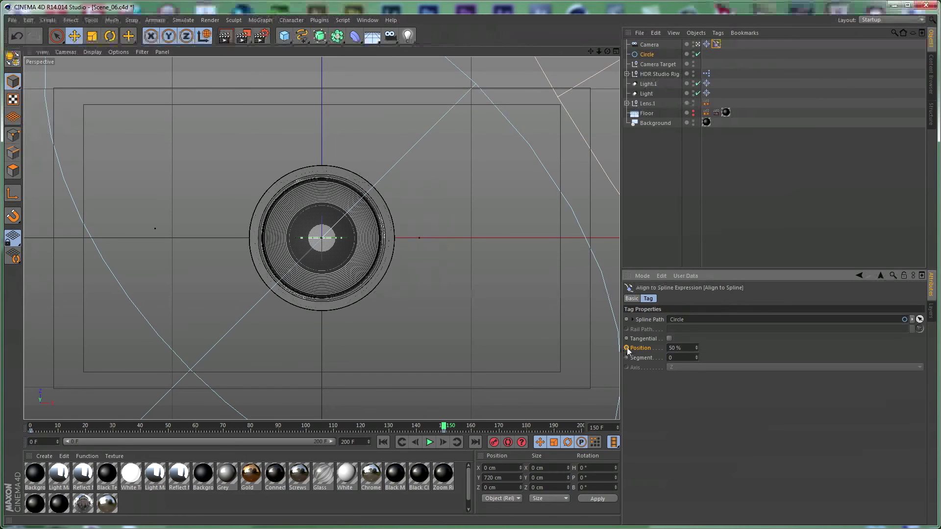
pyautogui.click(430, 442)
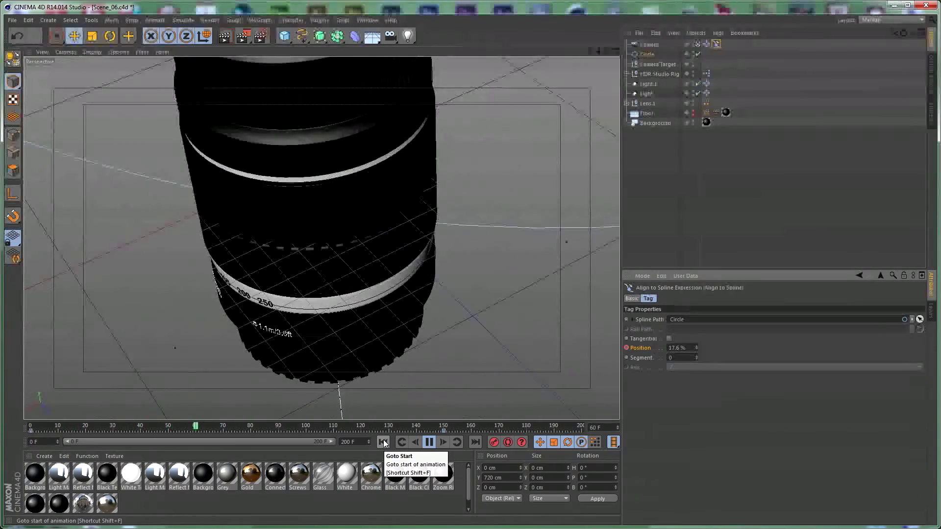
pyautogui.click(430, 442)
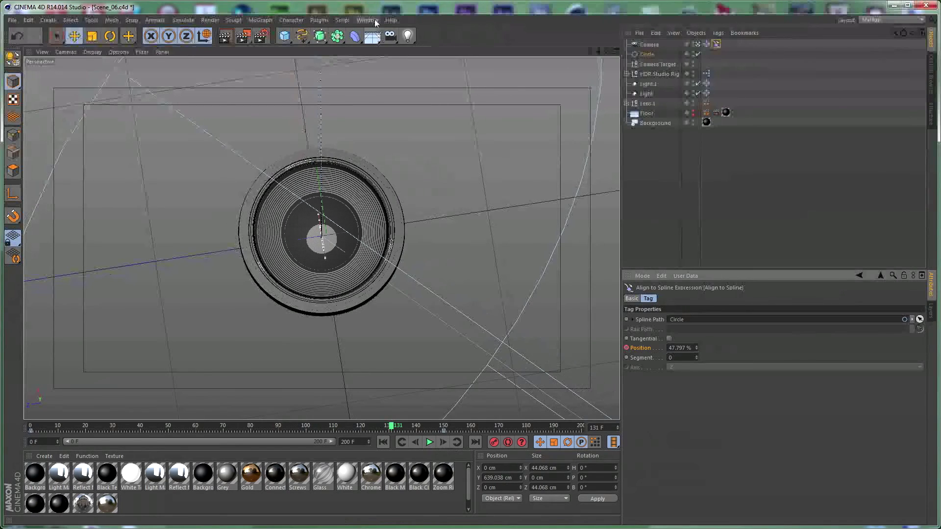
# Reshape the Camera's Align to Spline F-curve to start steeply and ease gently into frame 150, and close the Timeline.
pyautogui.click(368, 20)
pyautogui.click(383, 103)
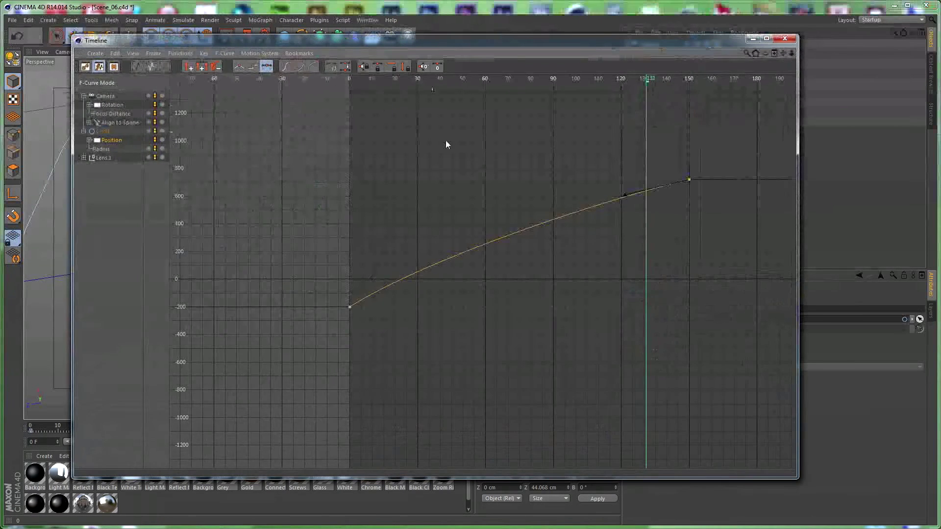
pyautogui.click(128, 123)
pyautogui.press('h')
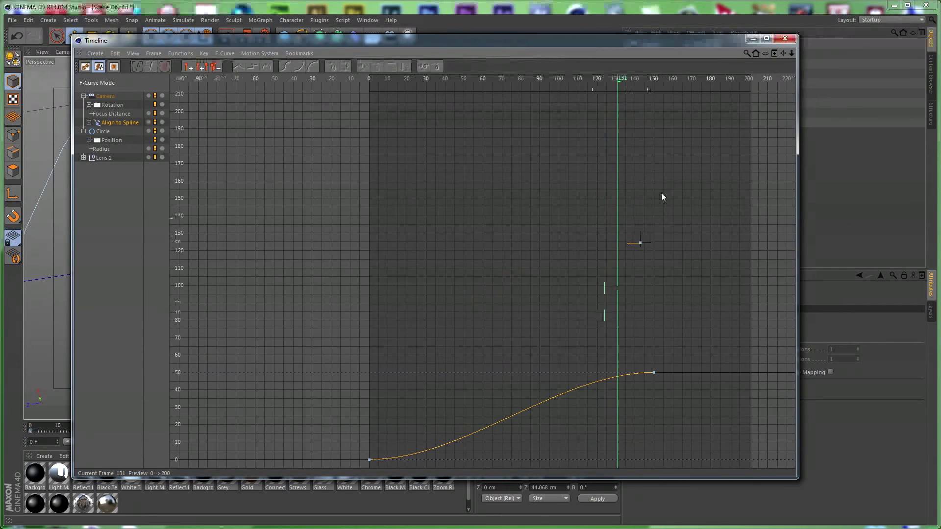
pyautogui.moveTo(311, 305); pyautogui.dragTo(418, 381)
pyautogui.moveTo(425, 330); pyautogui.dragTo(417, 285)
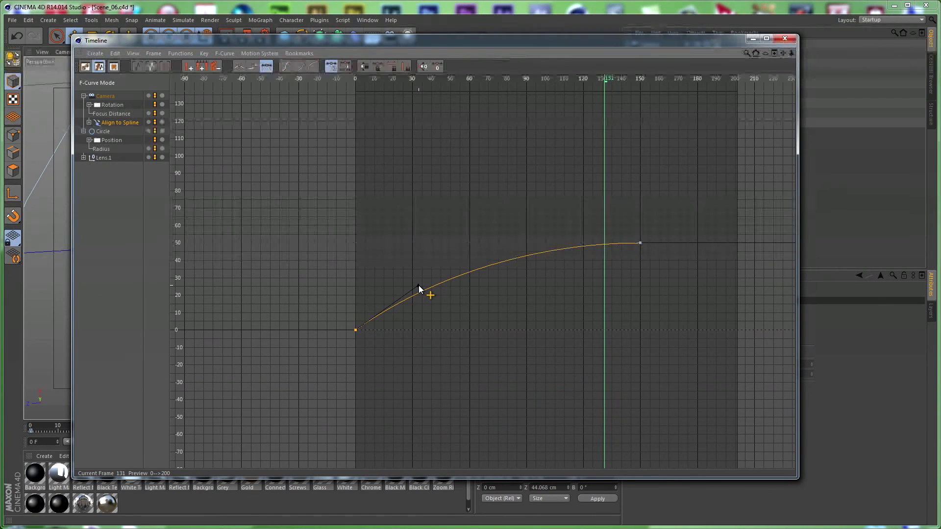
pyautogui.moveTo(616, 221); pyautogui.dragTo(770, 318)
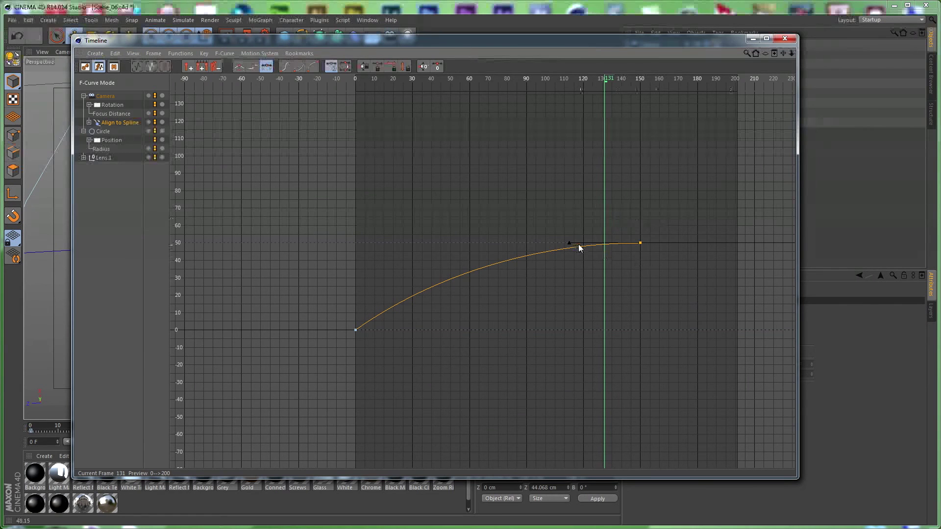
pyautogui.click(569, 243)
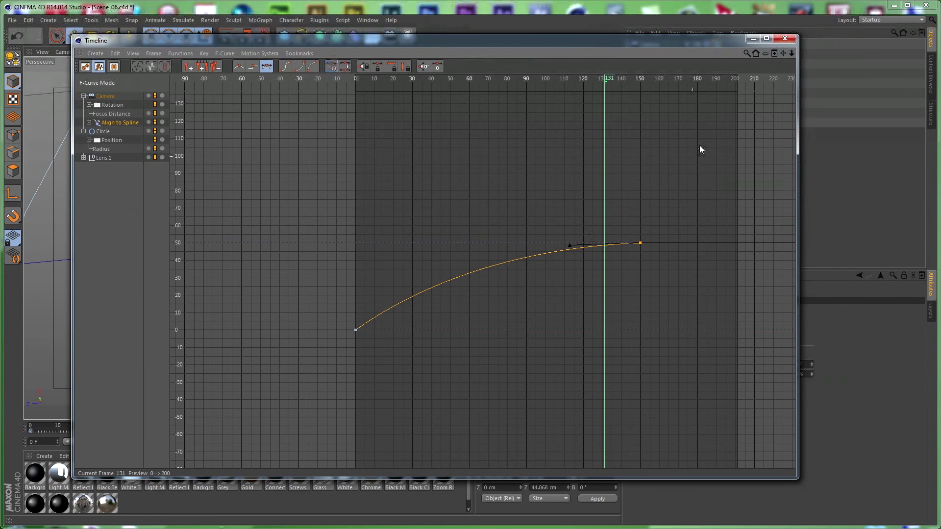
pyautogui.click(782, 39)
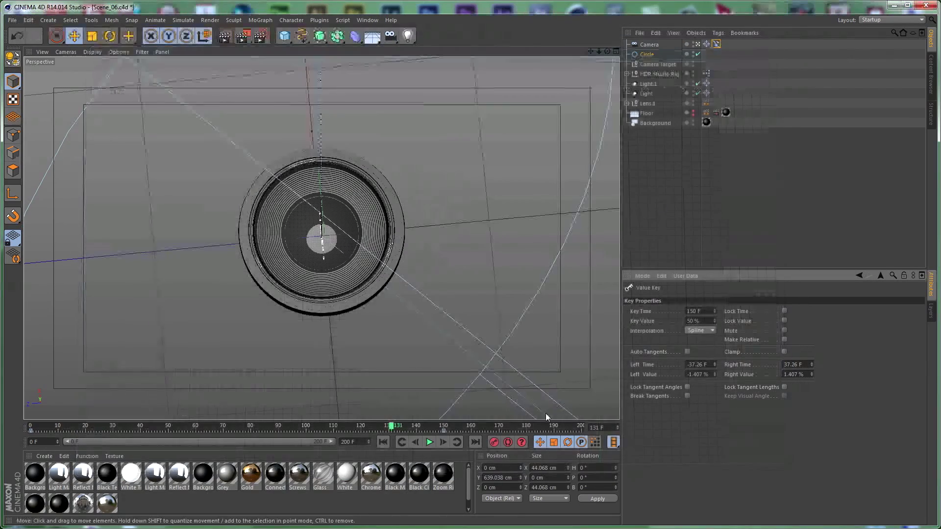
# Play back and scrub through the animation to examine the camera's move around and above the lens.
pyautogui.click(382, 442)
pyautogui.click(429, 442)
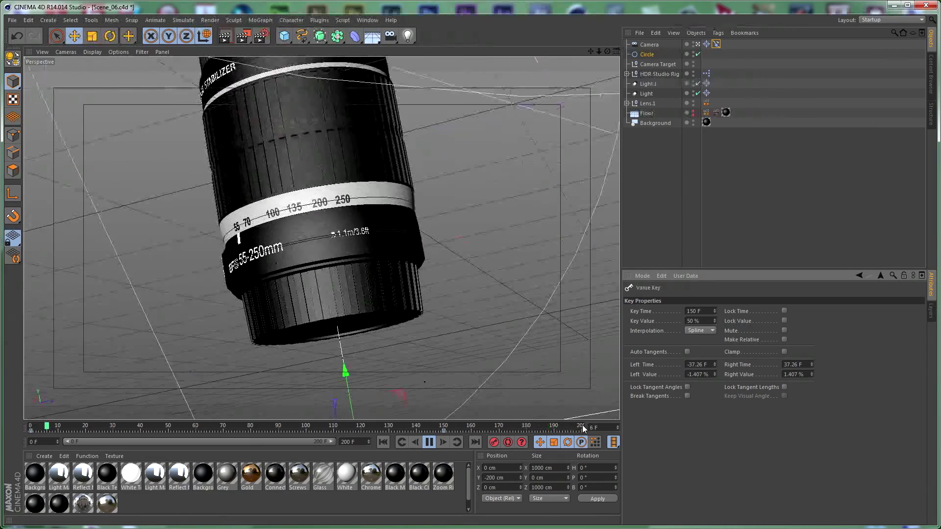
pyautogui.click(429, 443)
pyautogui.click(337, 427)
pyautogui.moveTo(337, 427); pyautogui.dragTo(444, 418)
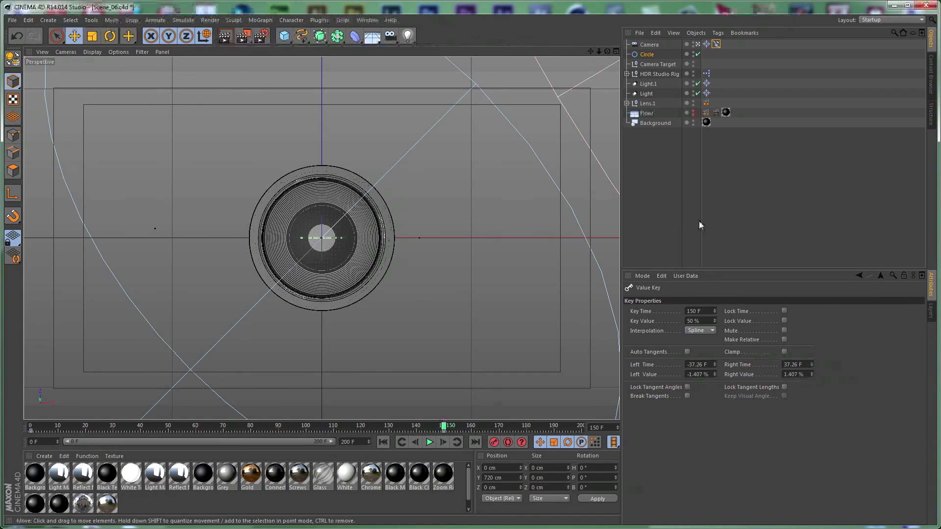
pyautogui.click(662, 155)
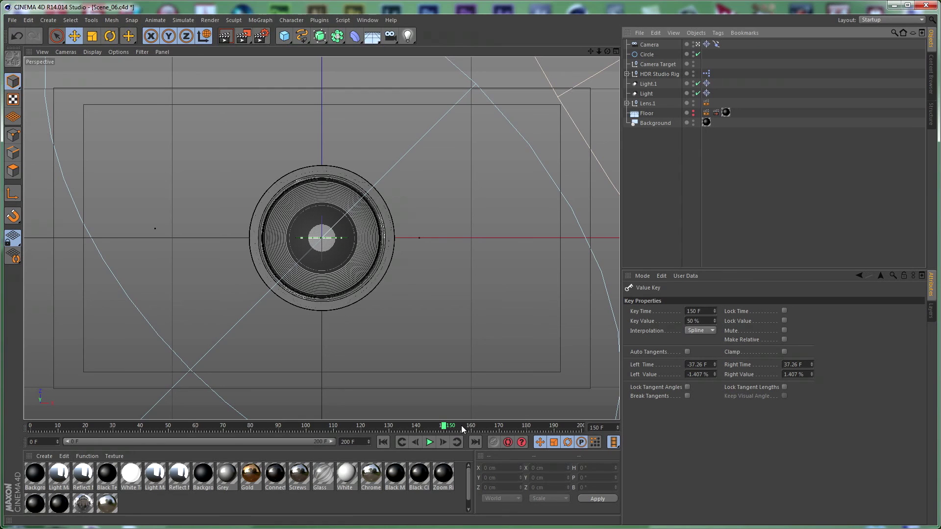
pyautogui.moveTo(449, 429); pyautogui.dragTo(298, 428)
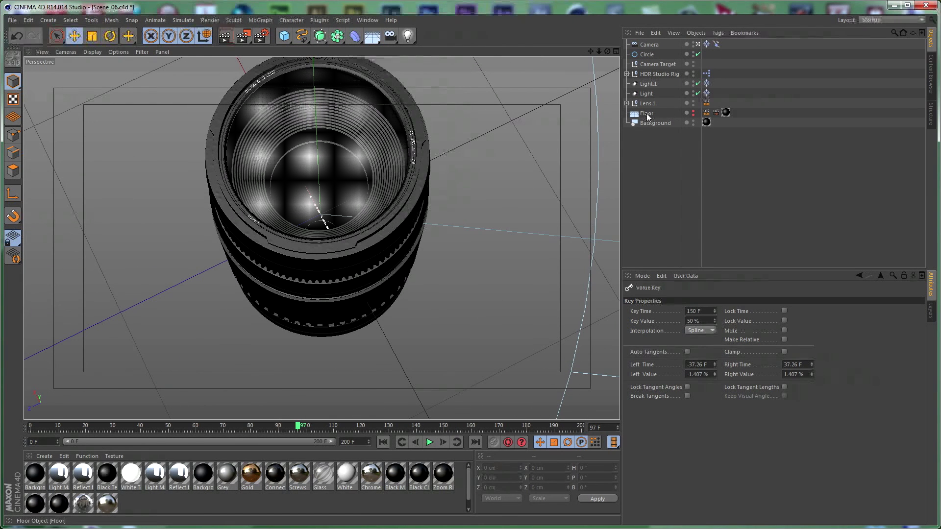
pyautogui.moveTo(297, 428); pyautogui.dragTo(100, 429)
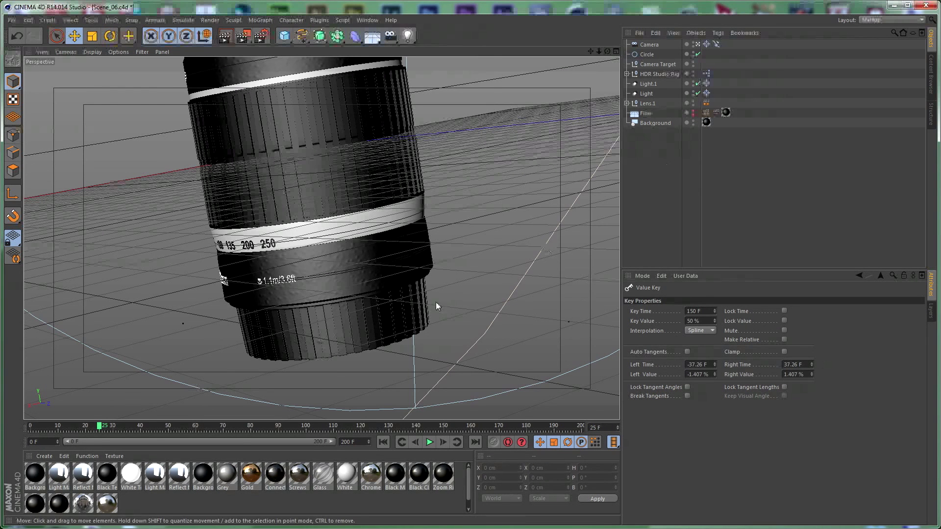
pyautogui.moveTo(98, 427); pyautogui.dragTo(251, 426)
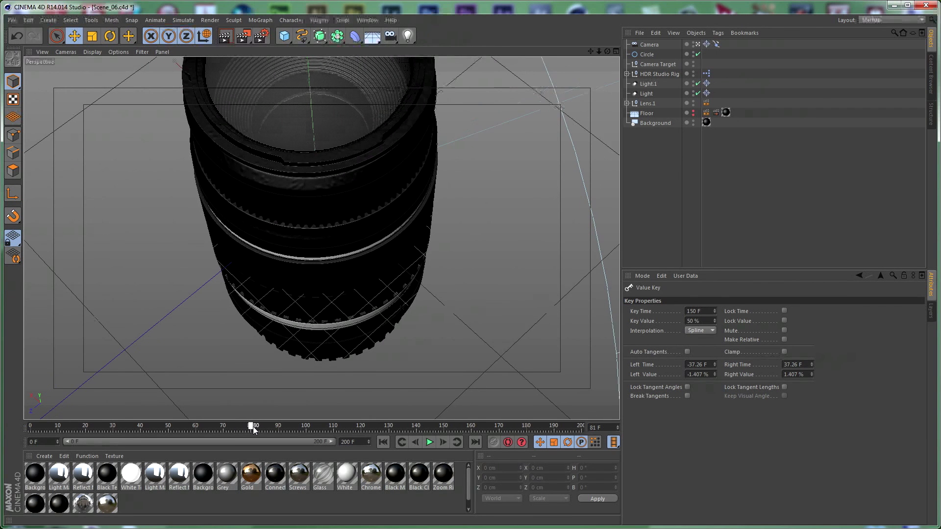